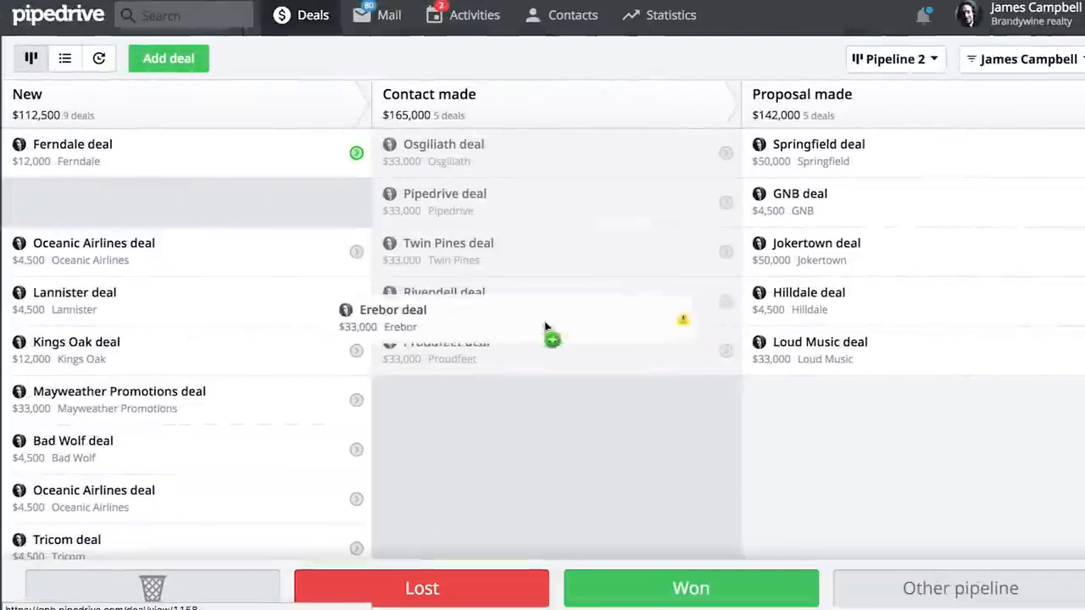
# Mark a deal from the pipeline board as won and filter the board by all won deals
pyautogui.moveTo(557, 331); pyautogui.dragTo(582, 325)
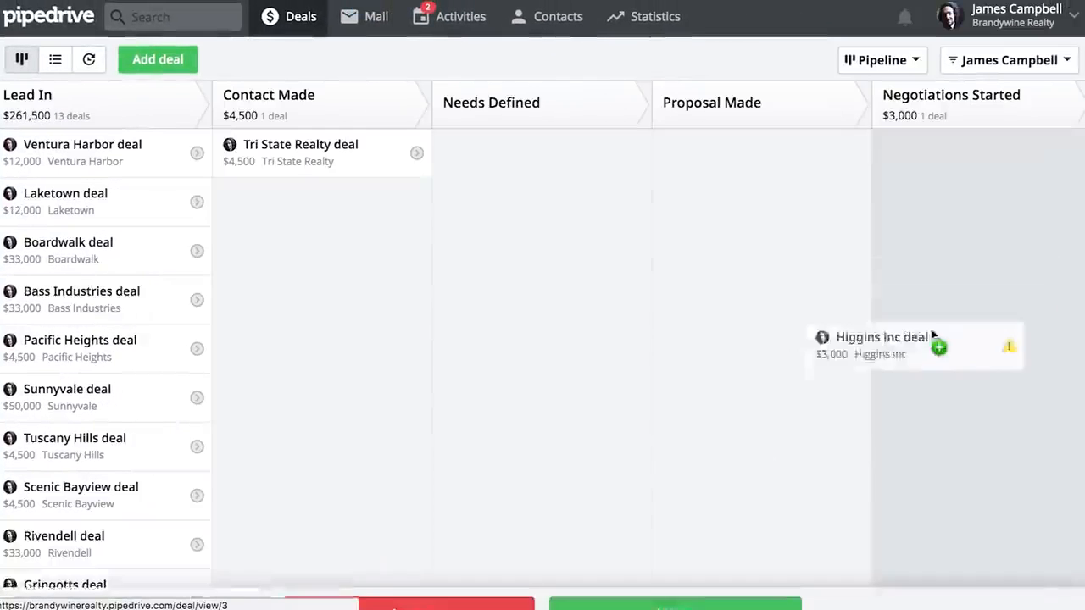
pyautogui.moveTo(937, 347); pyautogui.dragTo(657, 587)
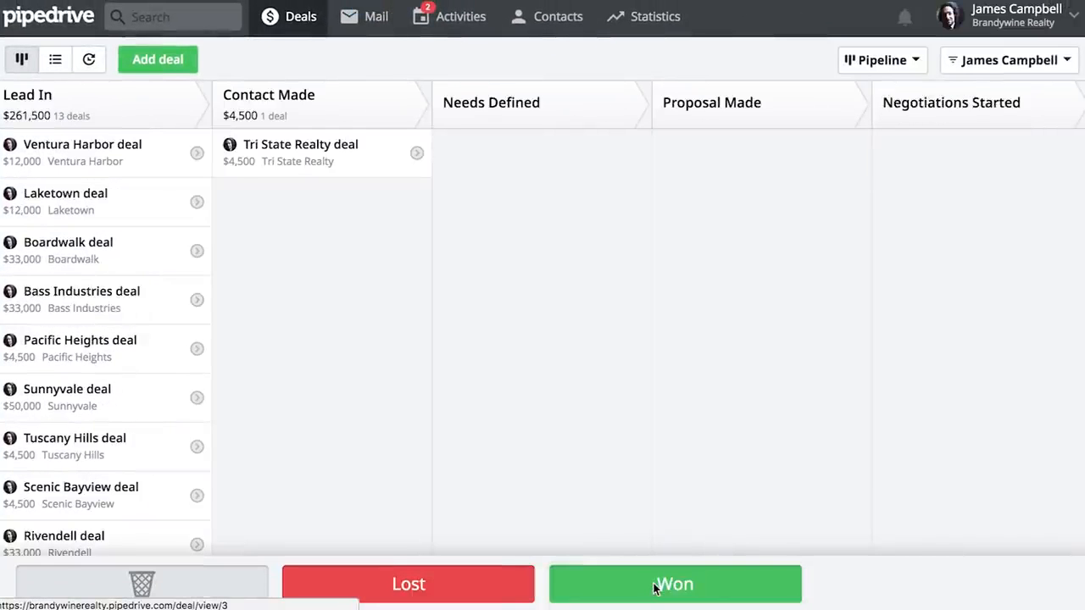
pyautogui.click(1028, 68)
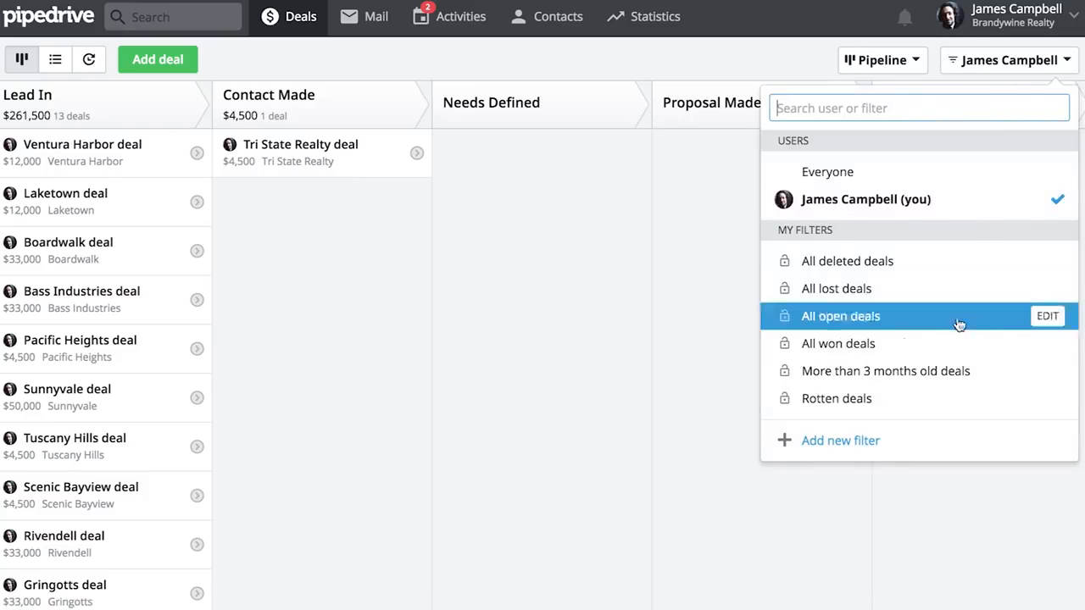
pyautogui.click(956, 344)
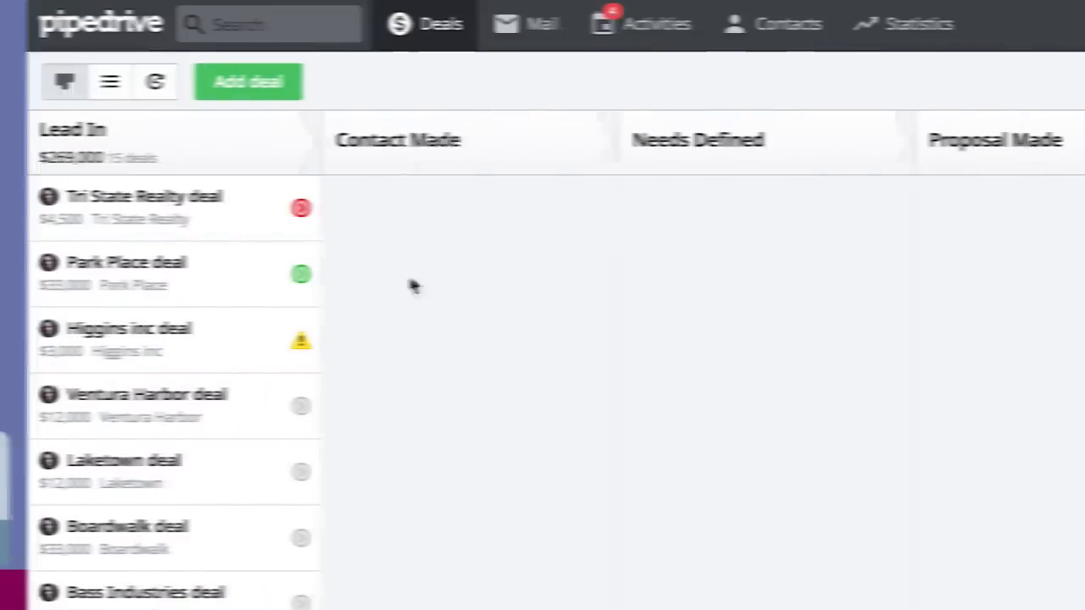
pyautogui.click(275, 211)
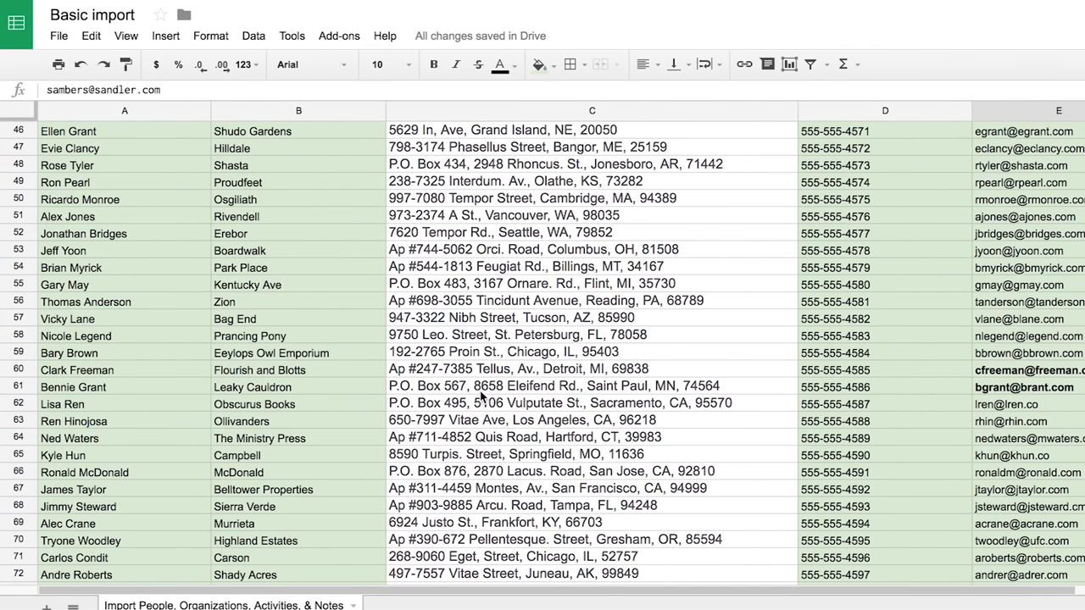
pyautogui.scroll(10, 491, 290)
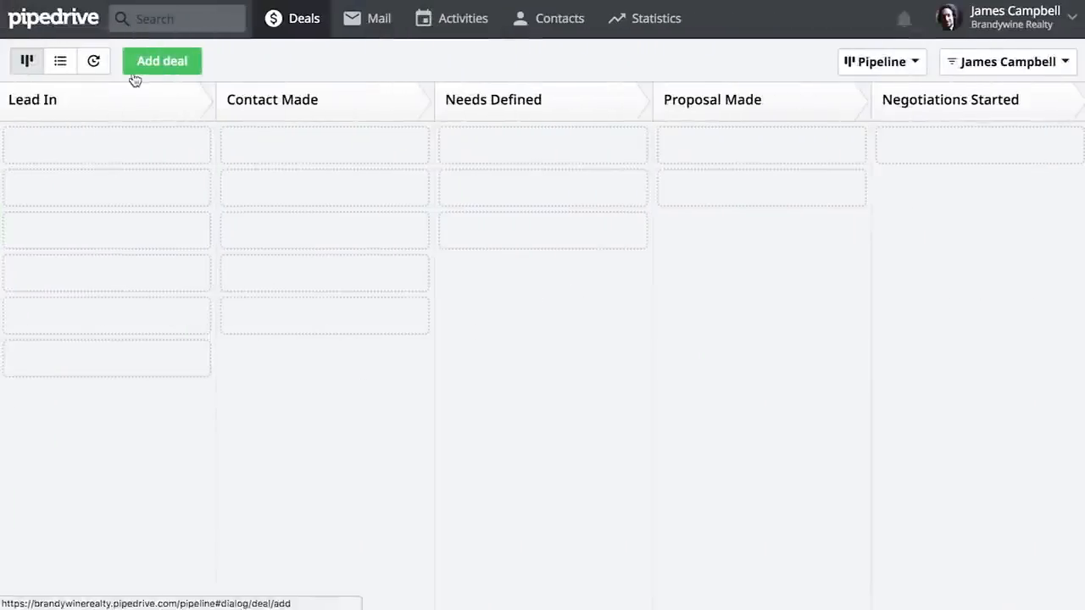
# Add a deal for the organization Higgins inc with the contact's full name, a value of 3000 US Dollar and an expected close date
pyautogui.click(134, 76)
pyautogui.write('Henry ')
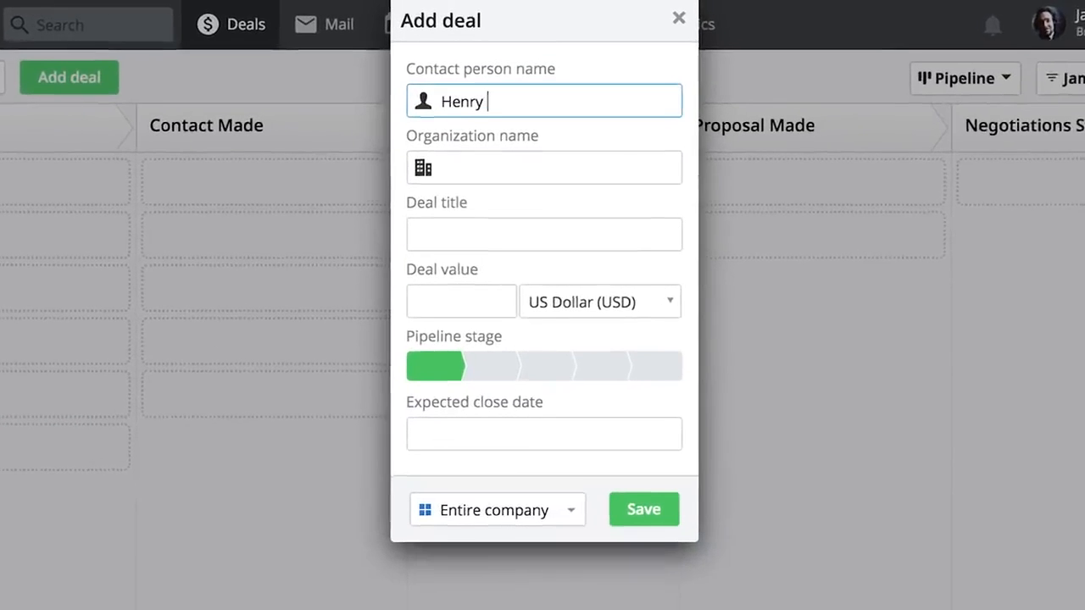
pyautogui.write('Hi')
pyautogui.write('ggin')
pyautogui.write('s')
pyautogui.press('Tab')
pyautogui.write('Higgins inc')
pyautogui.press('Tab')
pyautogui.press('Tab')
pyautogui.write('3')
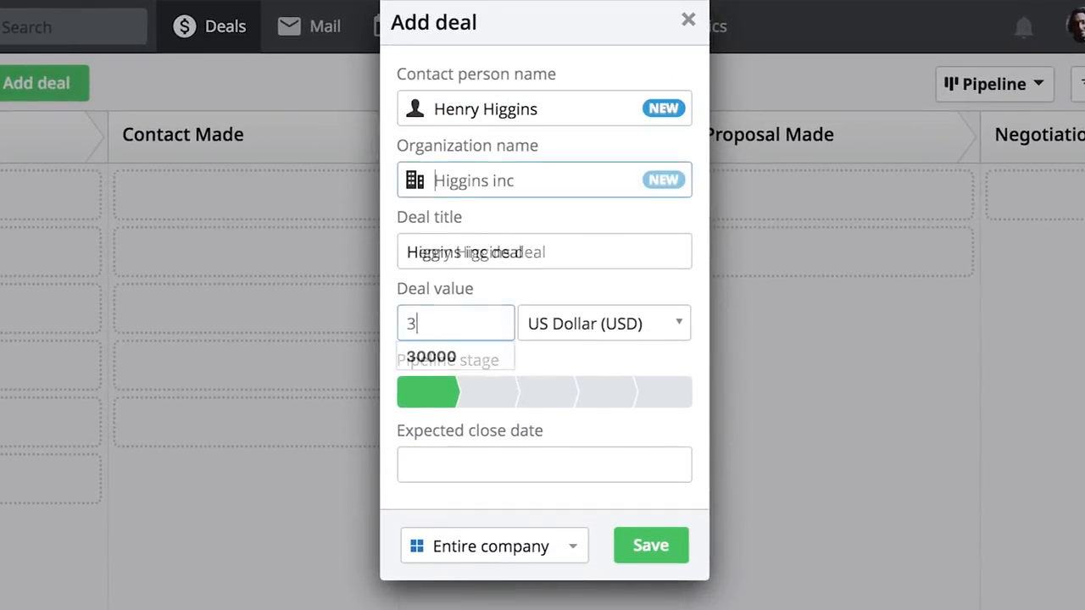
pyautogui.write('000')
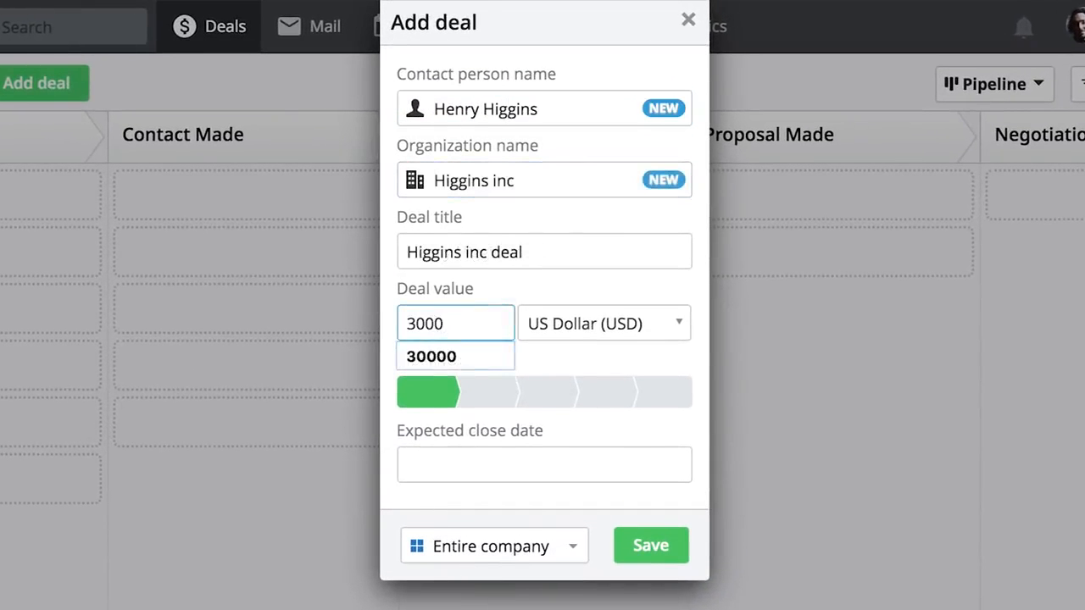
pyautogui.click(535, 457)
pyautogui.click(571, 547)
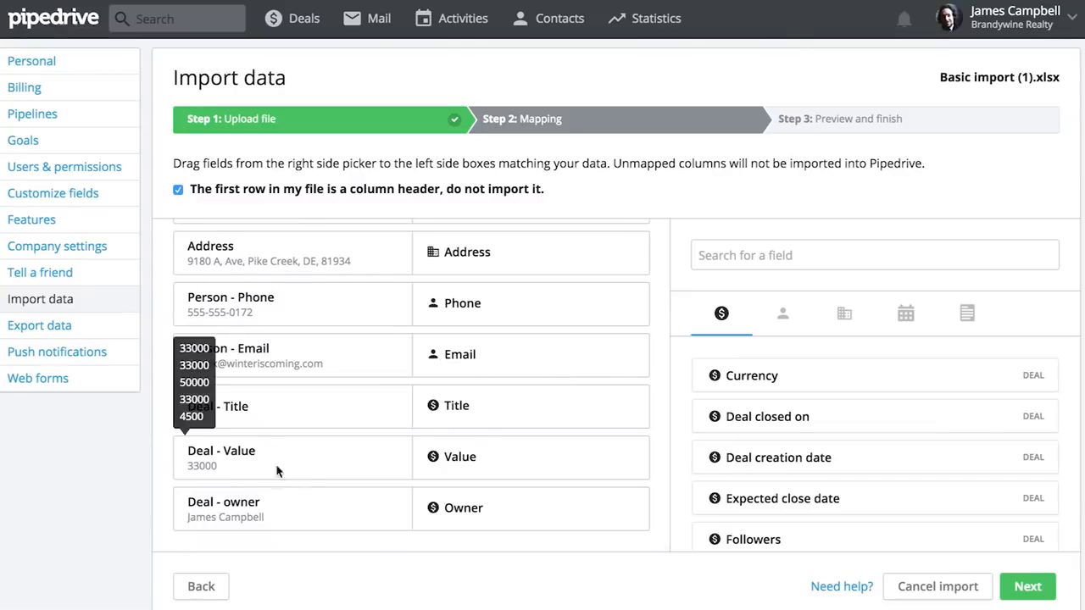
# Map the Deal - owner column to the account owner and complete the import of Basic import (1).xlsx
pyautogui.click(497, 506)
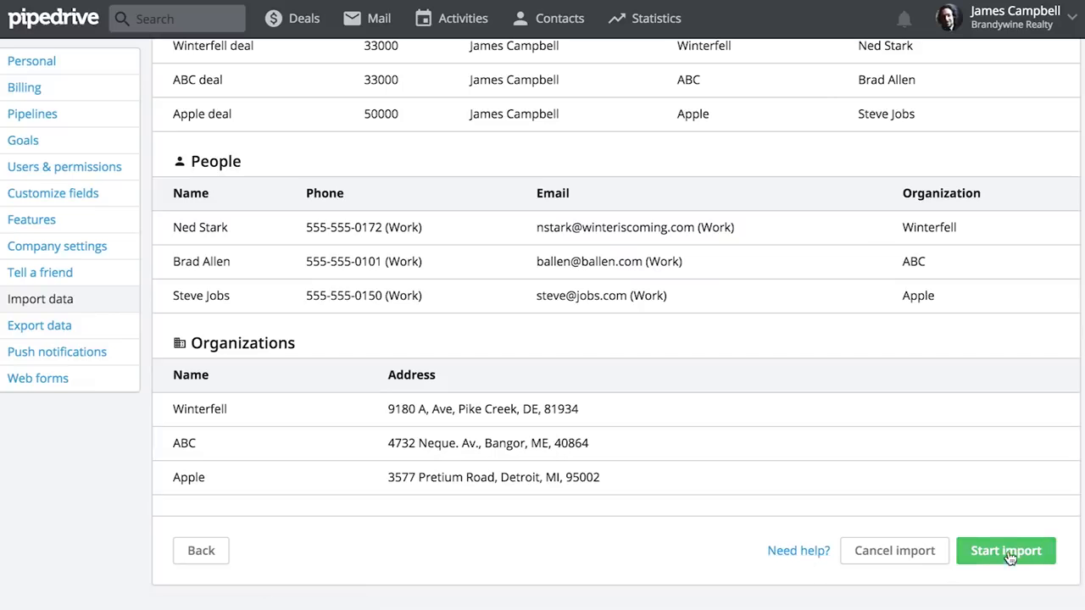
pyautogui.click(994, 553)
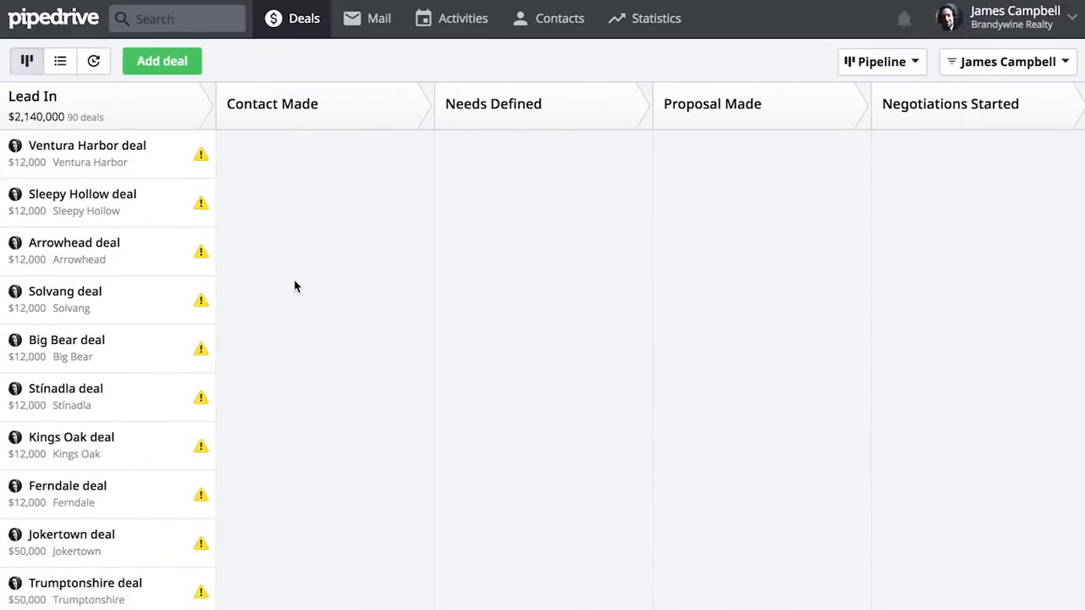
# Look through the imported deals in the Lead In stage and open the list of people in the contacts
pyautogui.scroll(-12, 278, 417)
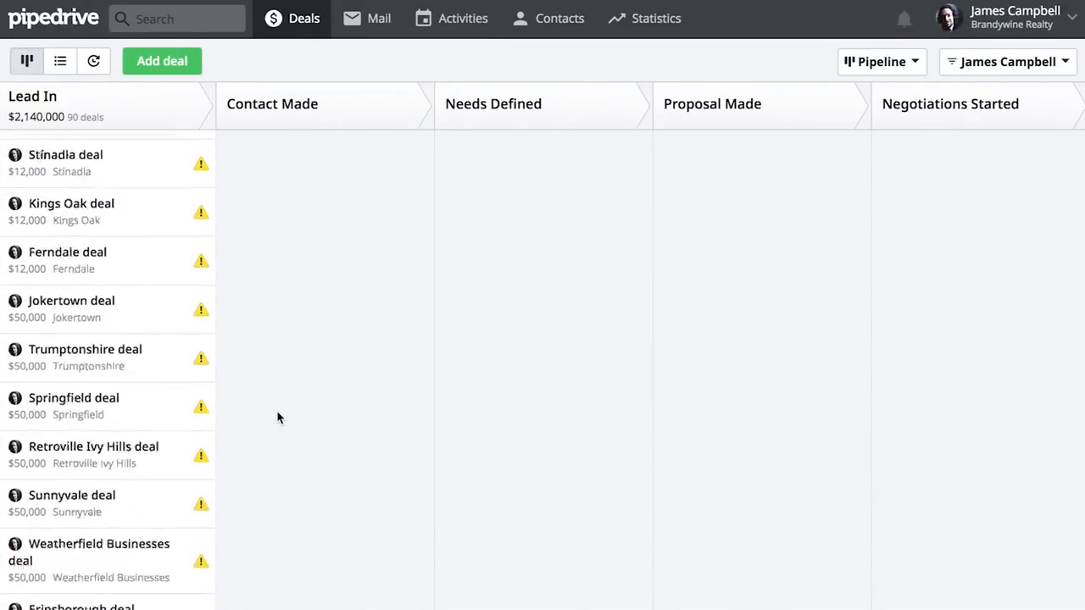
pyautogui.scroll(10, 278, 417)
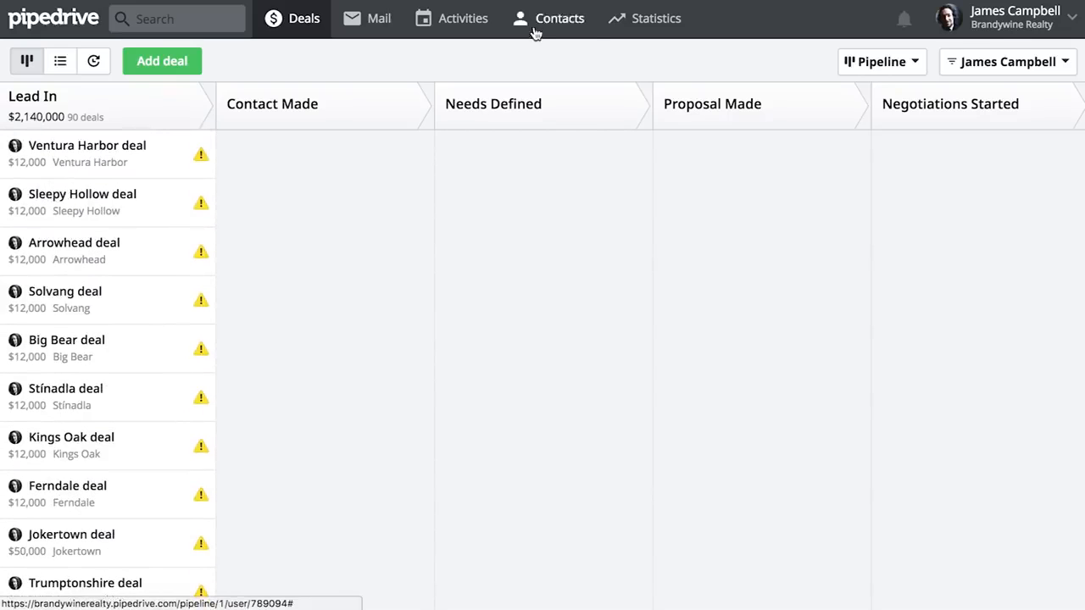
pyautogui.moveTo(535, 31)
pyautogui.click(540, 63)
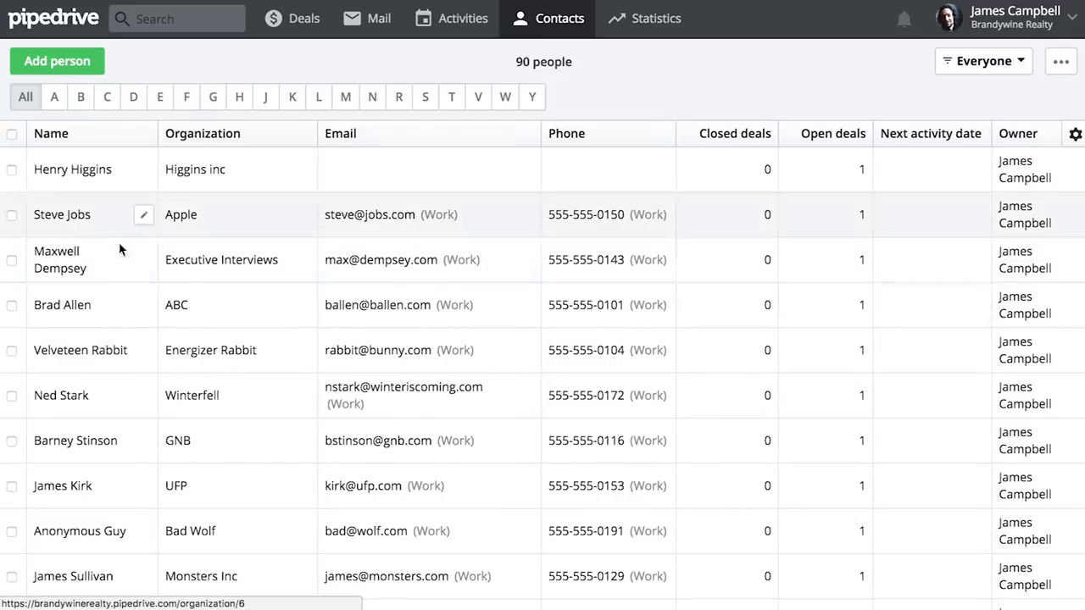
# Return to the deals pipeline and open the Ventura Harbor deal
pyautogui.click(295, 27)
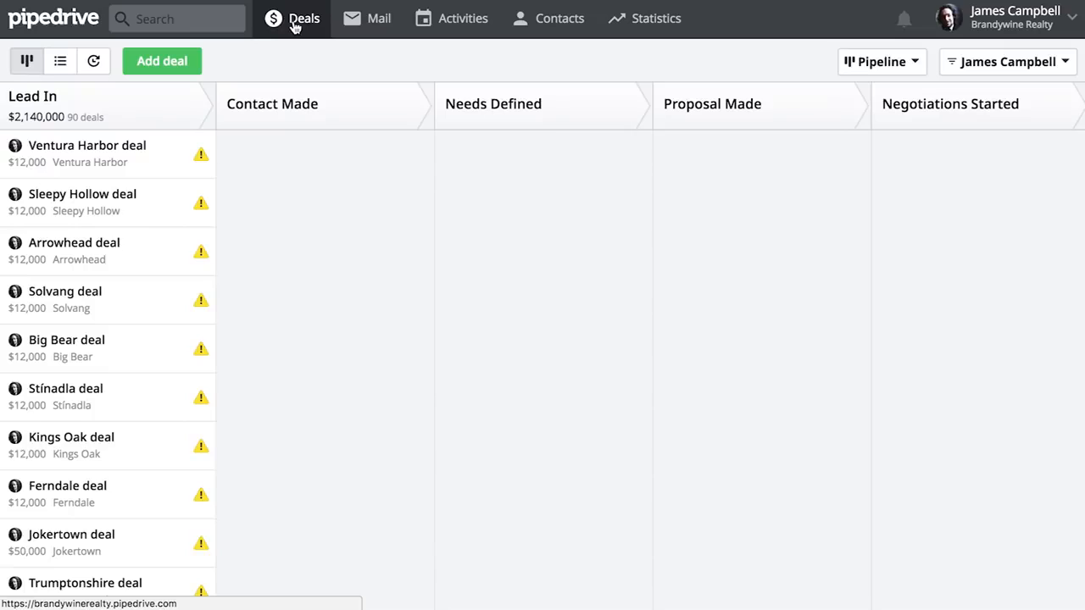
pyautogui.click(140, 157)
pyautogui.scroll(-5, 407, 378)
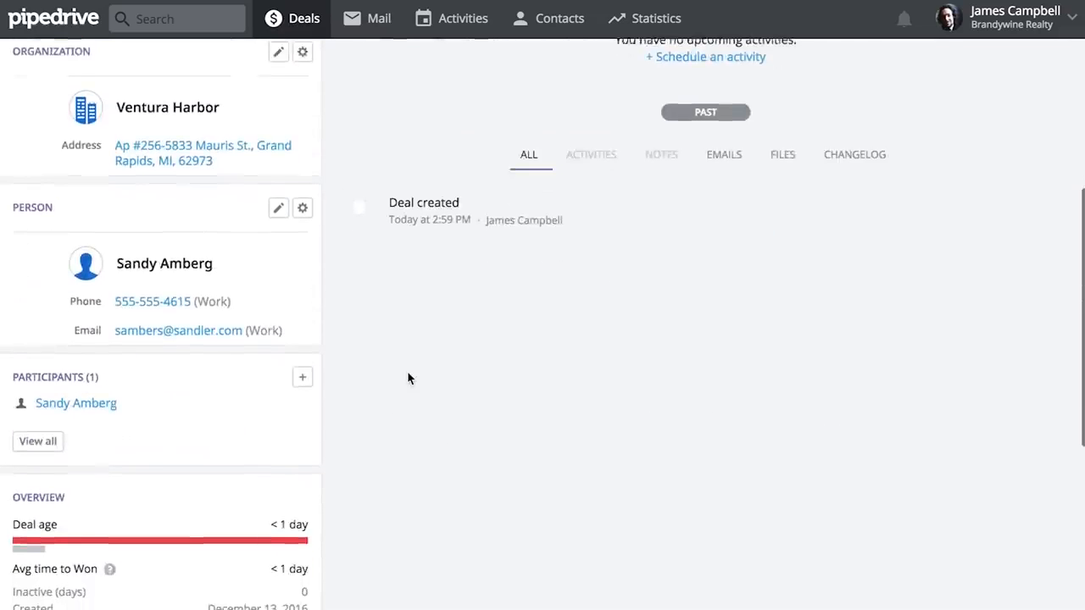
pyautogui.click(278, 197)
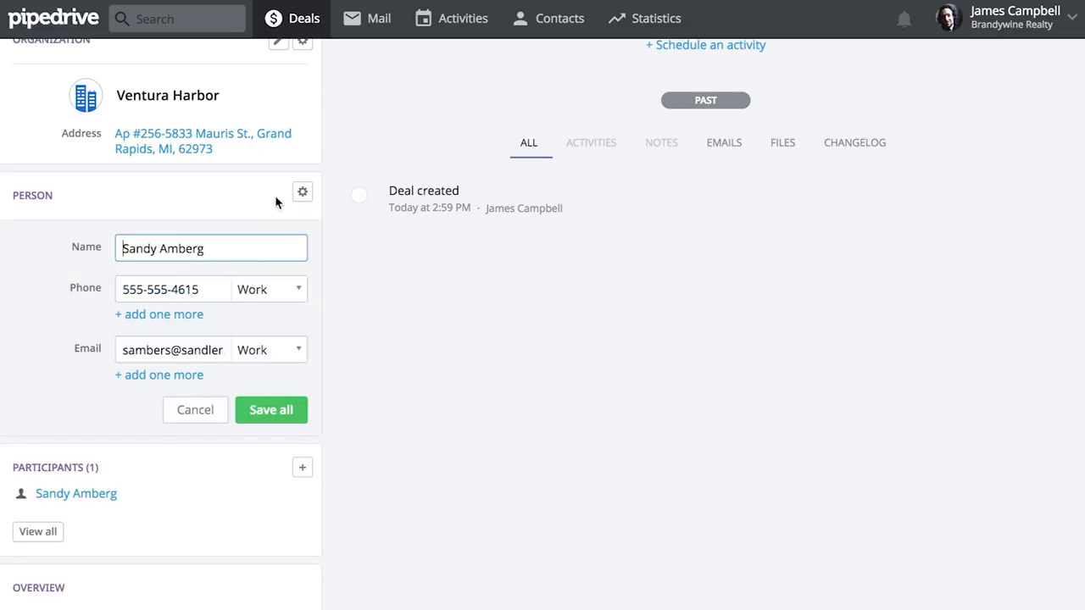
pyautogui.click(189, 409)
pyautogui.scroll(5, 252, 204)
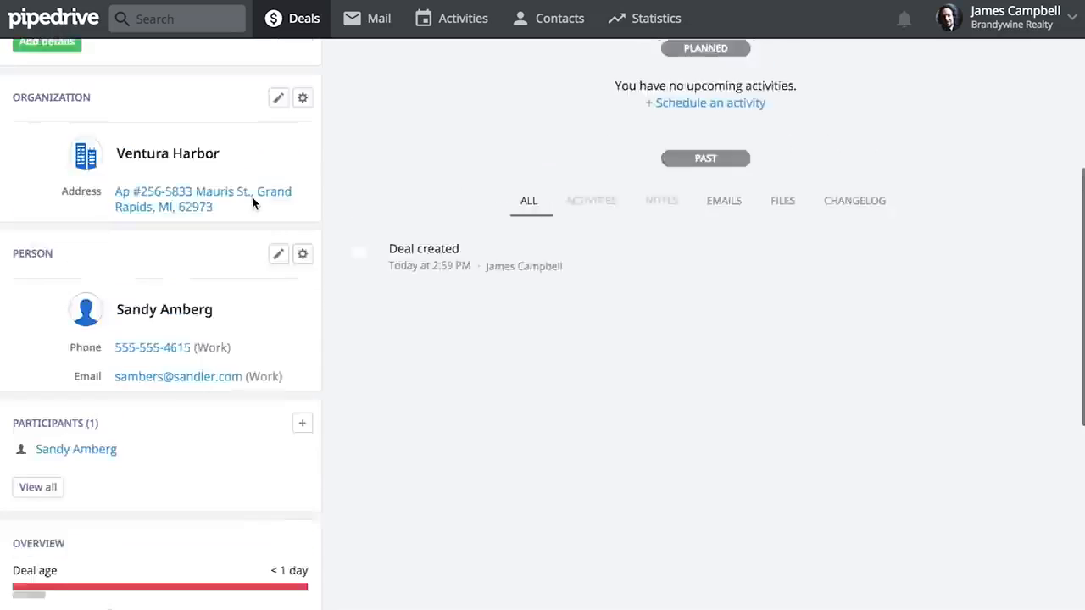
# Start a new call activity in the Ventura Harbor deal with the subject Cold call
pyautogui.click(408, 270)
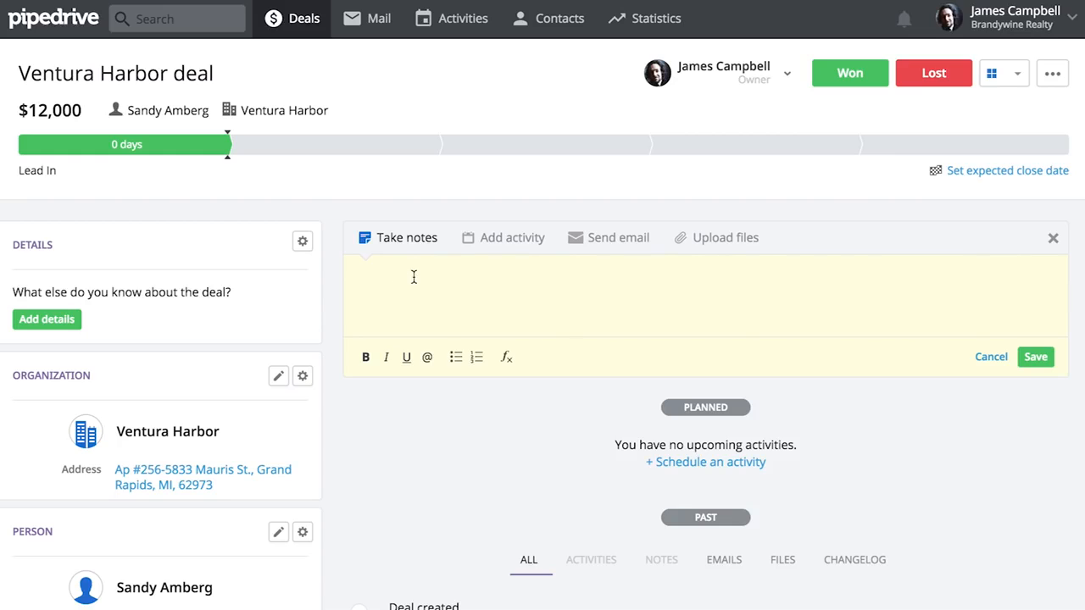
pyautogui.click(508, 253)
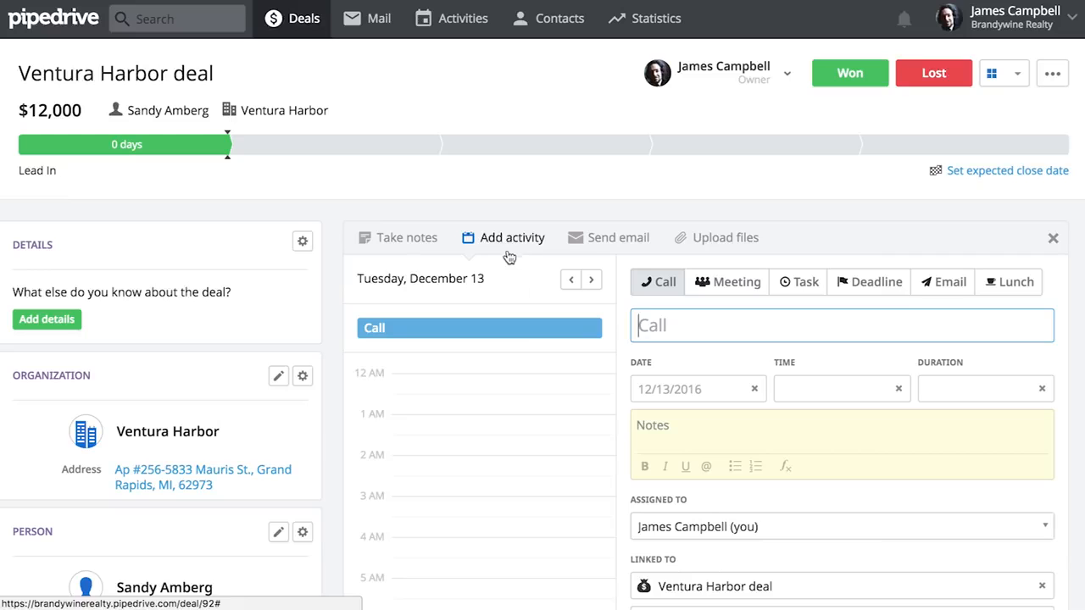
pyautogui.scroll(-3, 528, 373)
pyautogui.scroll(-3, 683, 421)
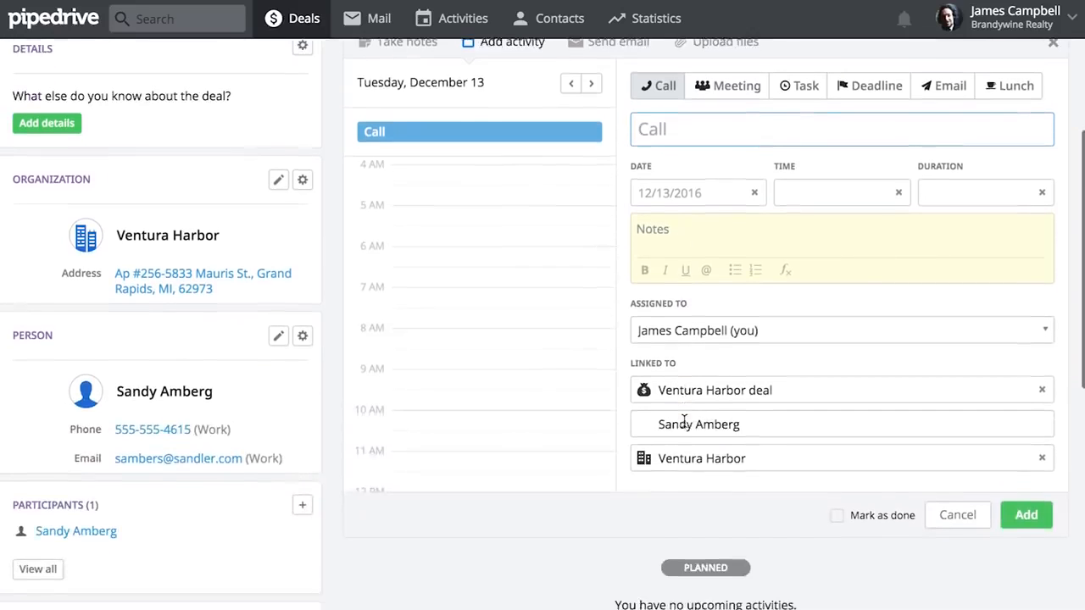
pyautogui.scroll(-1, 683, 422)
pyautogui.write('Cold call')
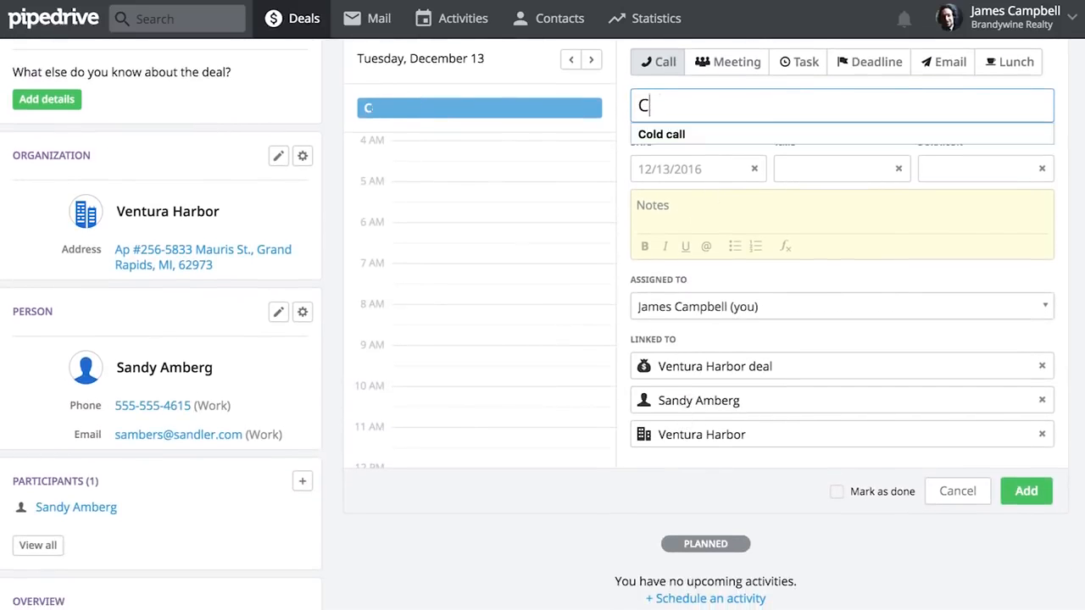
# Schedule the Cold call for 12/14/2016 at 04:00 PM with a duration of 01:00
pyautogui.click(714, 161)
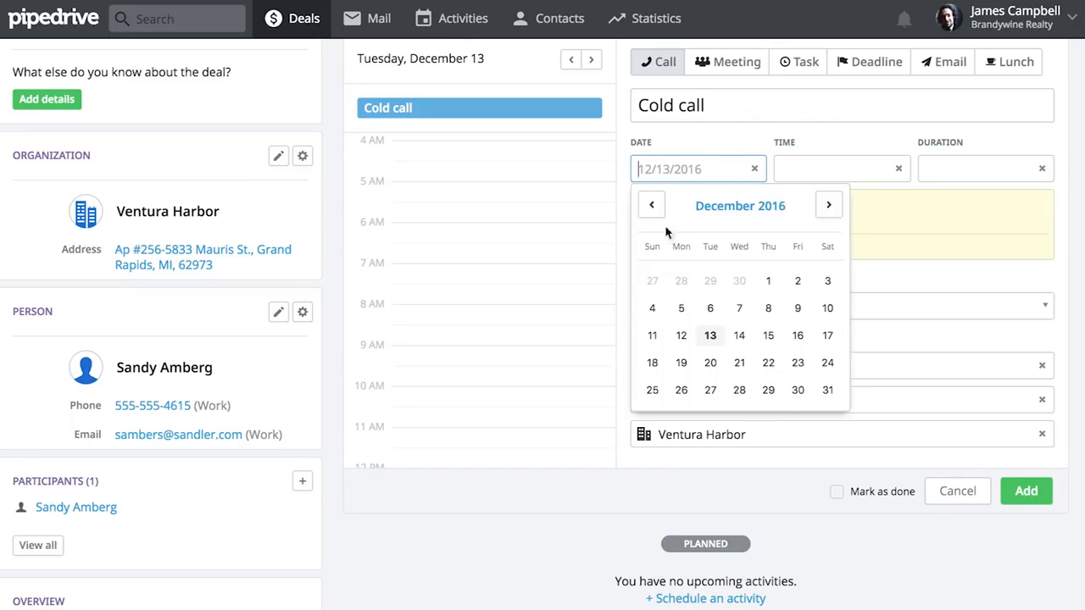
pyautogui.click(749, 340)
pyautogui.click(785, 170)
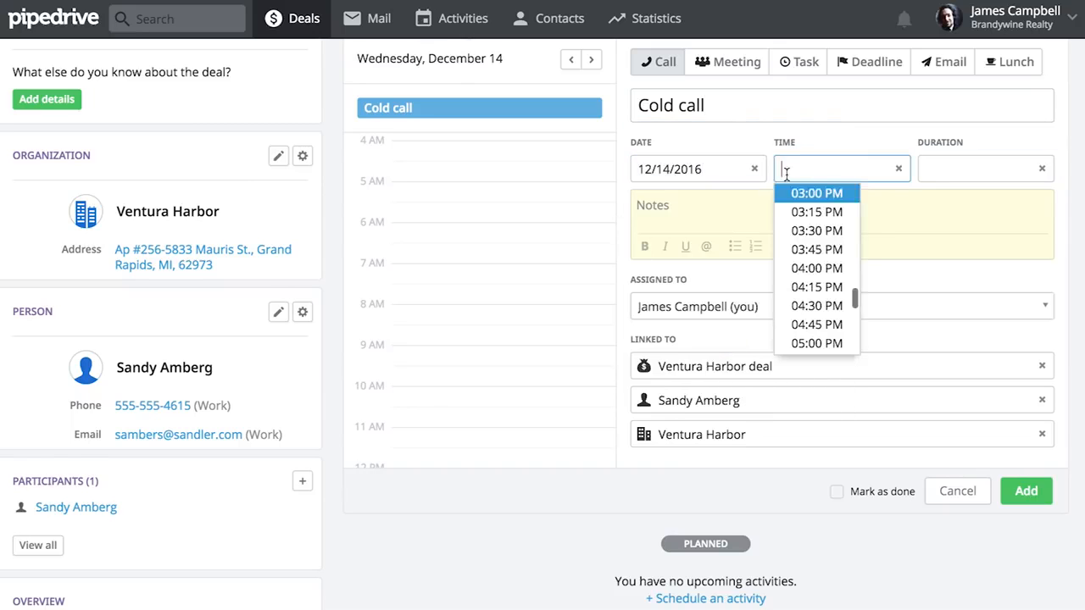
pyautogui.click(810, 267)
pyautogui.click(934, 170)
pyautogui.click(946, 250)
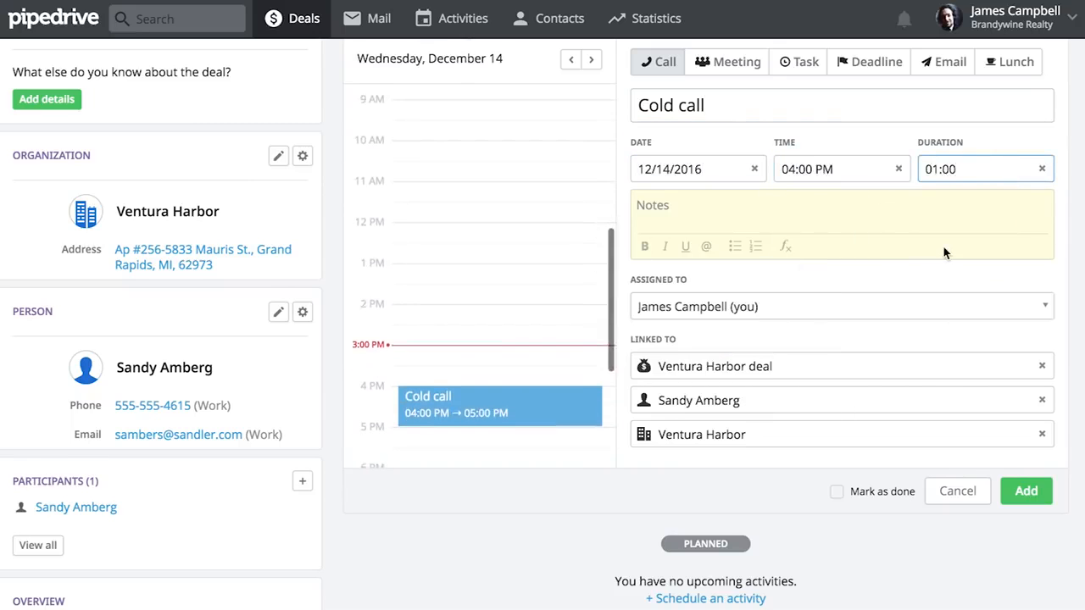
# Write a note on the Cold call that the contact just returned from Brazil, and add the activity to the deal
pyautogui.click(772, 213)
pyautogui.write('Sandy just returned from Brazil.')
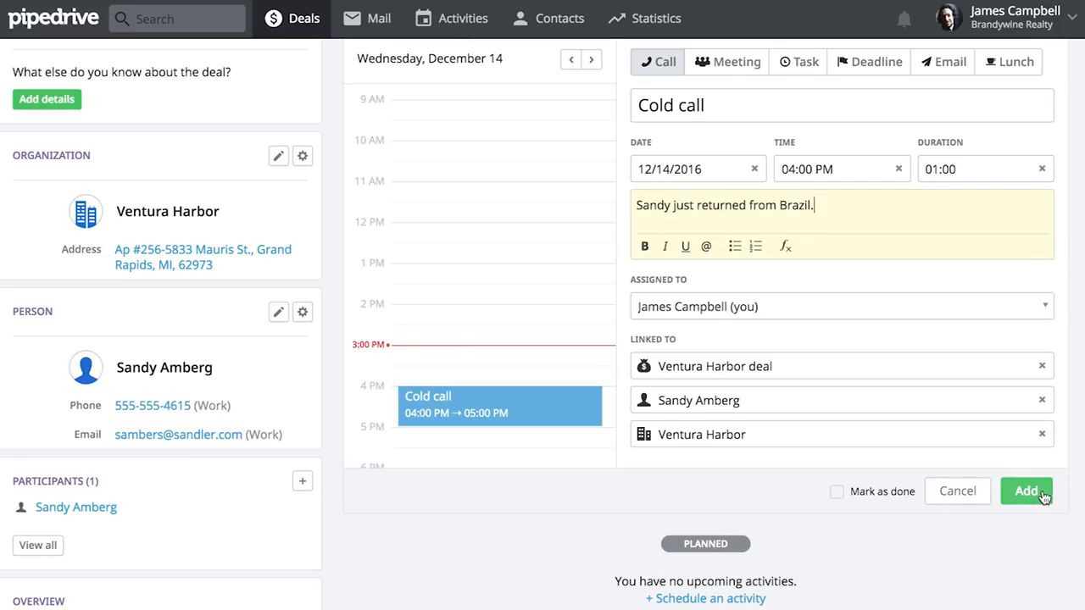
pyautogui.click(1027, 492)
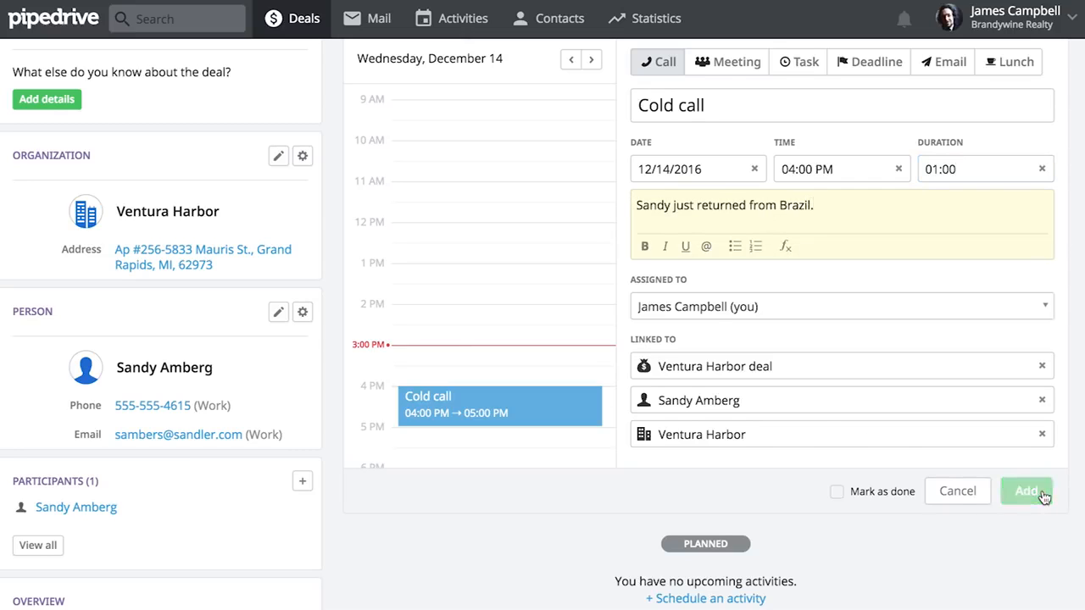
pyautogui.scroll(3, 900, 411)
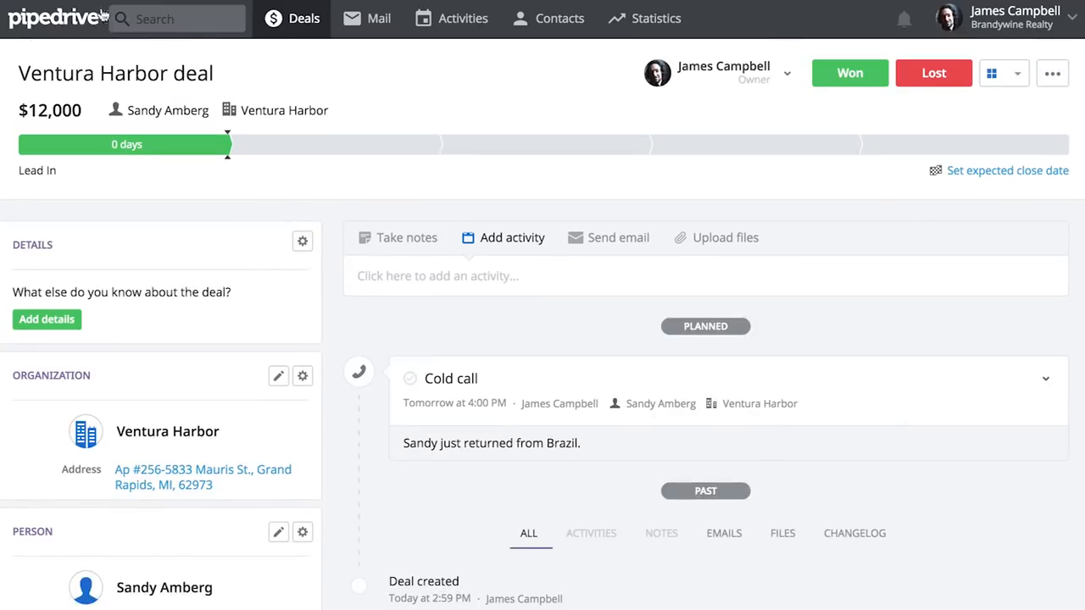
# Return to the deals pipeline and schedule a meeting for the Sleepy Hollow deal
pyautogui.click(278, 24)
pyautogui.click(201, 155)
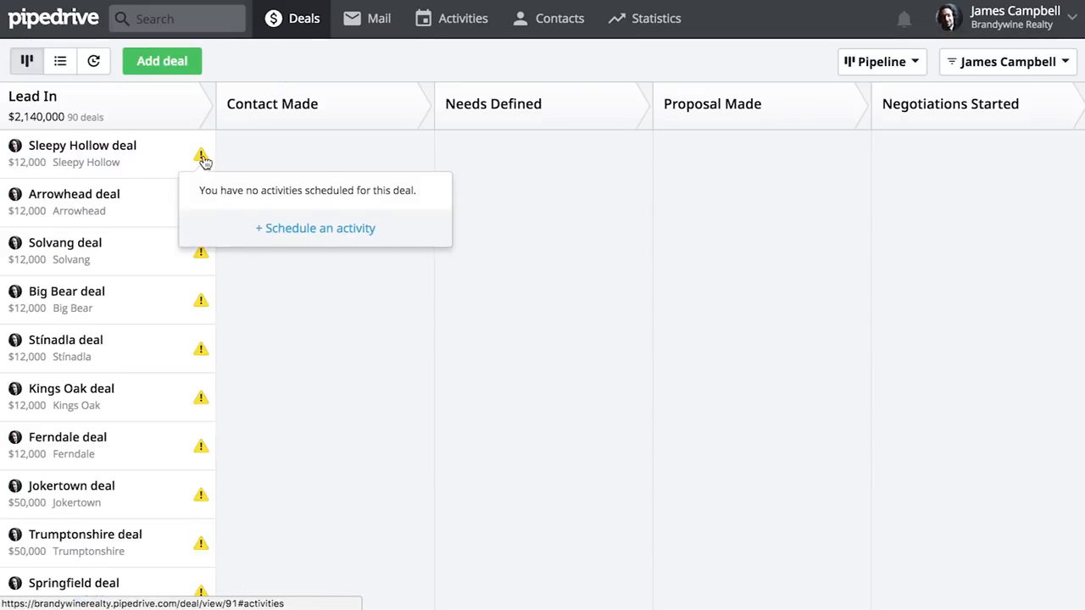
pyautogui.click(318, 233)
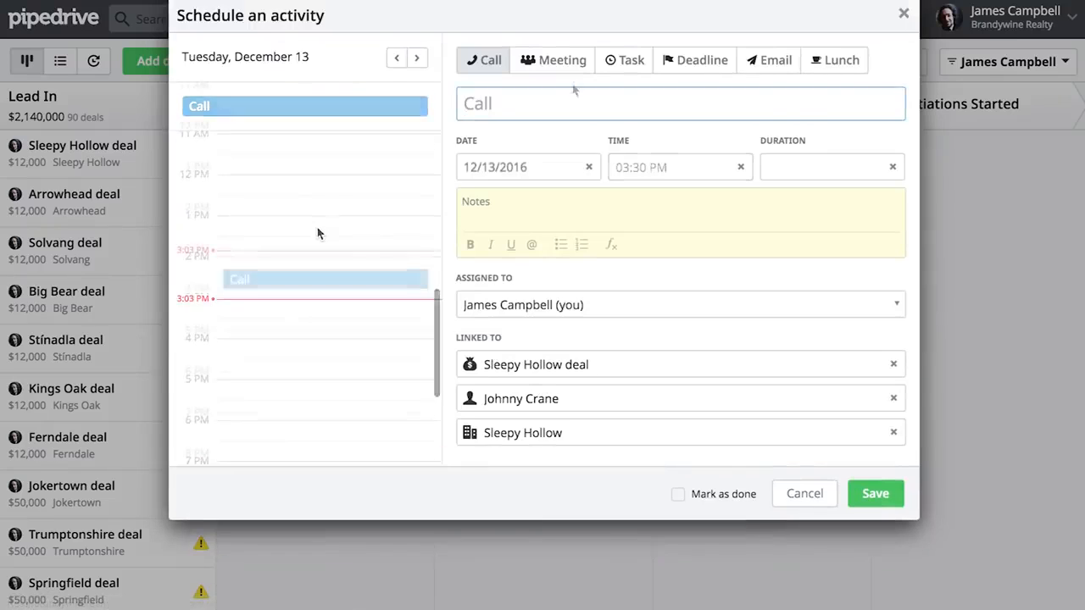
pyautogui.click(563, 60)
pyautogui.click(881, 497)
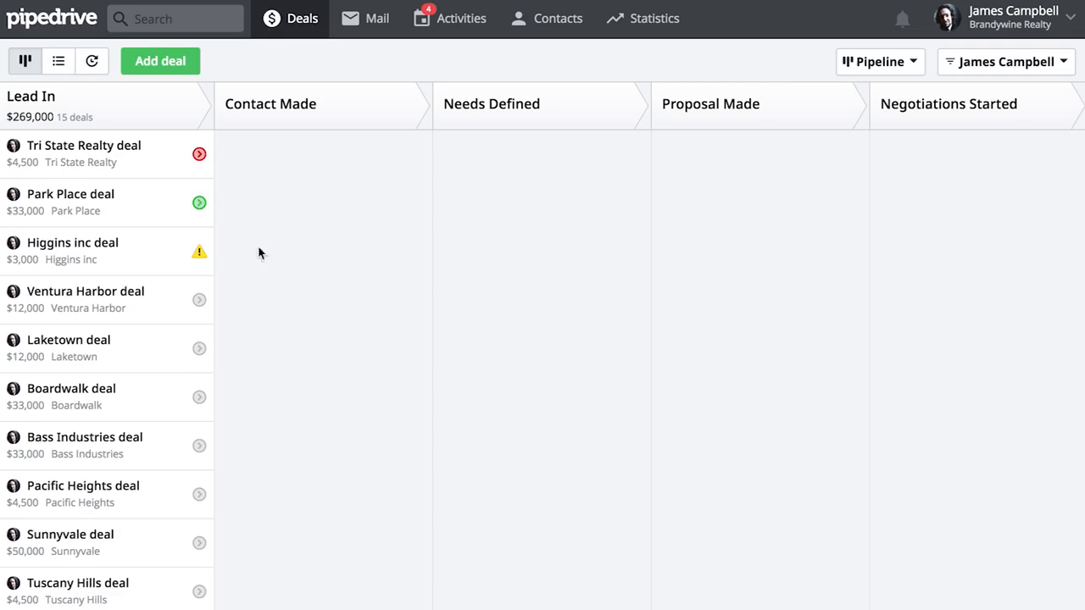
# Check the planned activities of the Ventura Harbor, Park Place and Tri State Realty deals in the Lead In stage
pyautogui.click(198, 300)
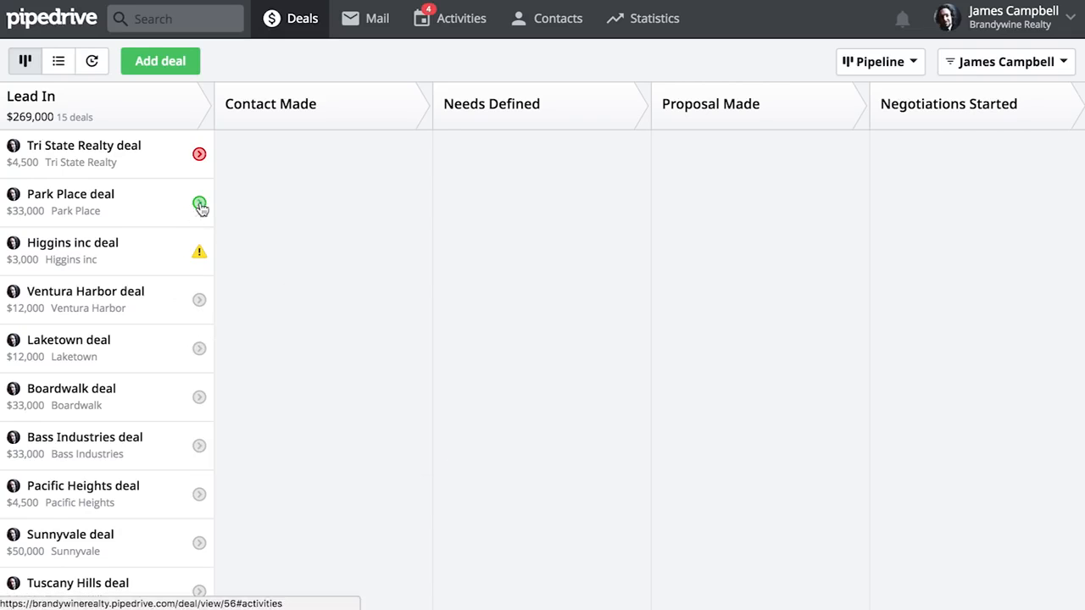
pyautogui.moveTo(199, 203)
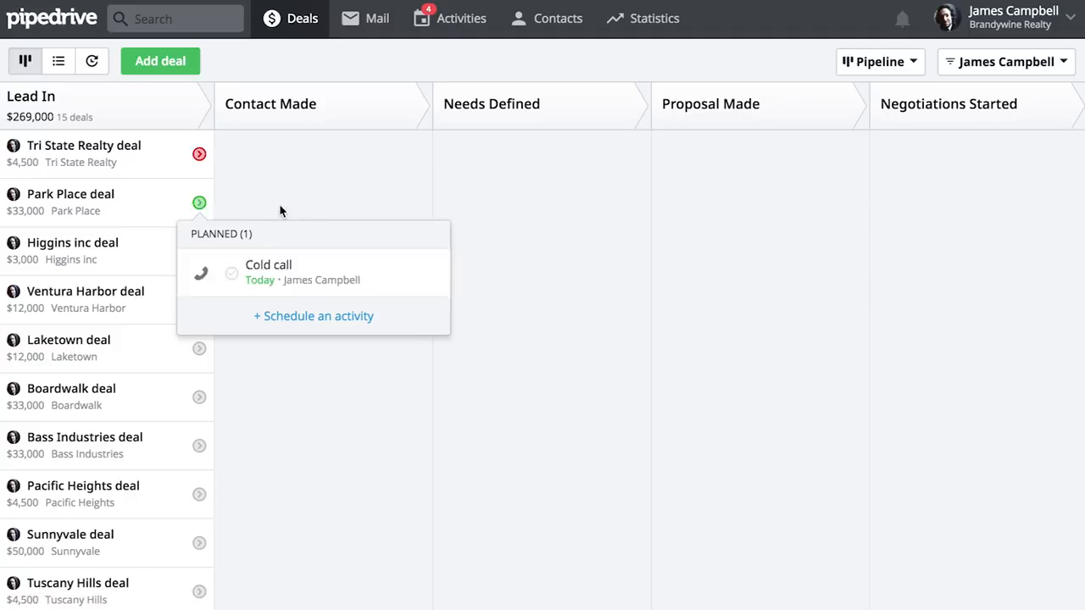
pyautogui.moveTo(200, 159)
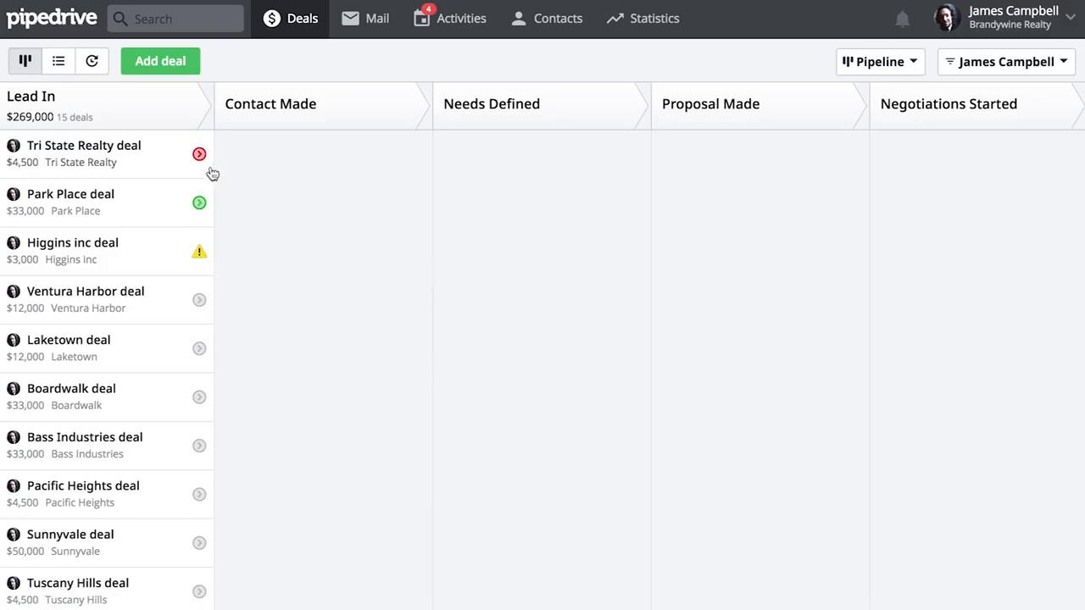
pyautogui.scroll(-3, 242, 286)
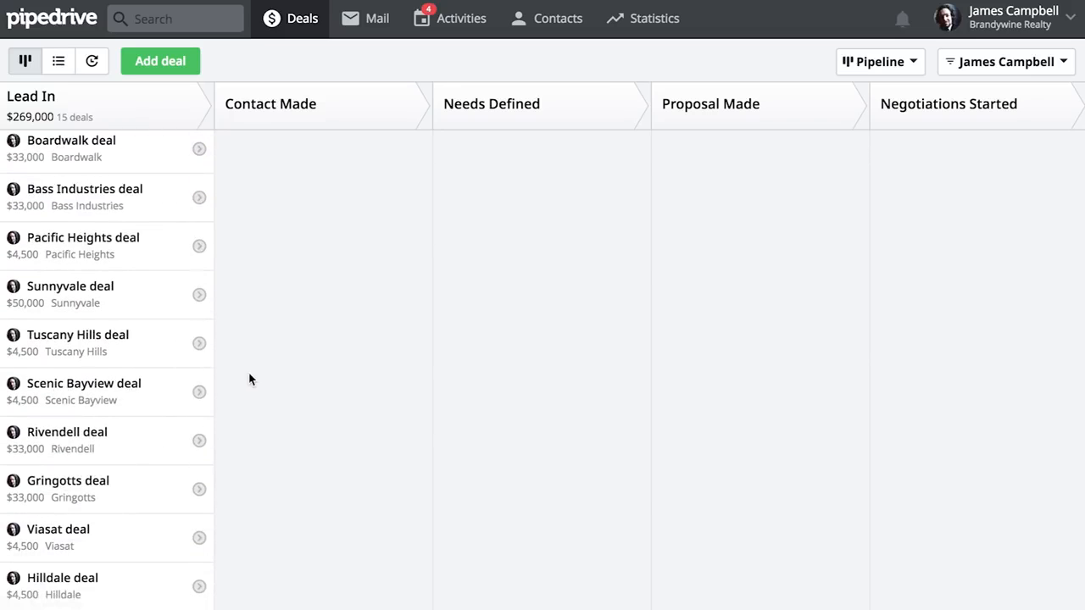
# Mark the Tri State Realty deal's overdue call as done and schedule its next call for 12/15/2016
pyautogui.scroll(3, 249, 379)
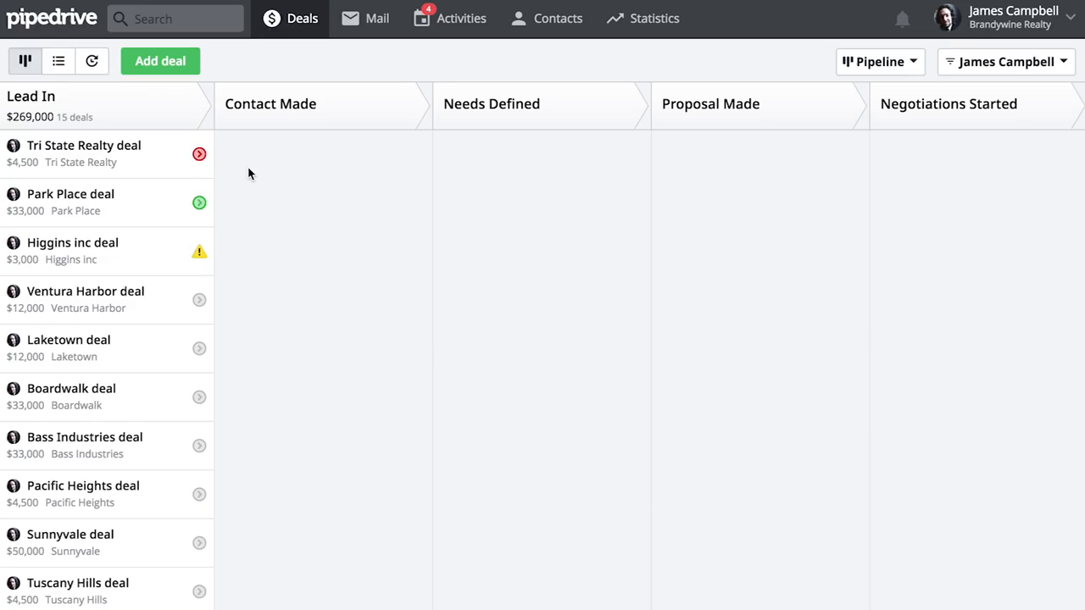
pyautogui.click(199, 153)
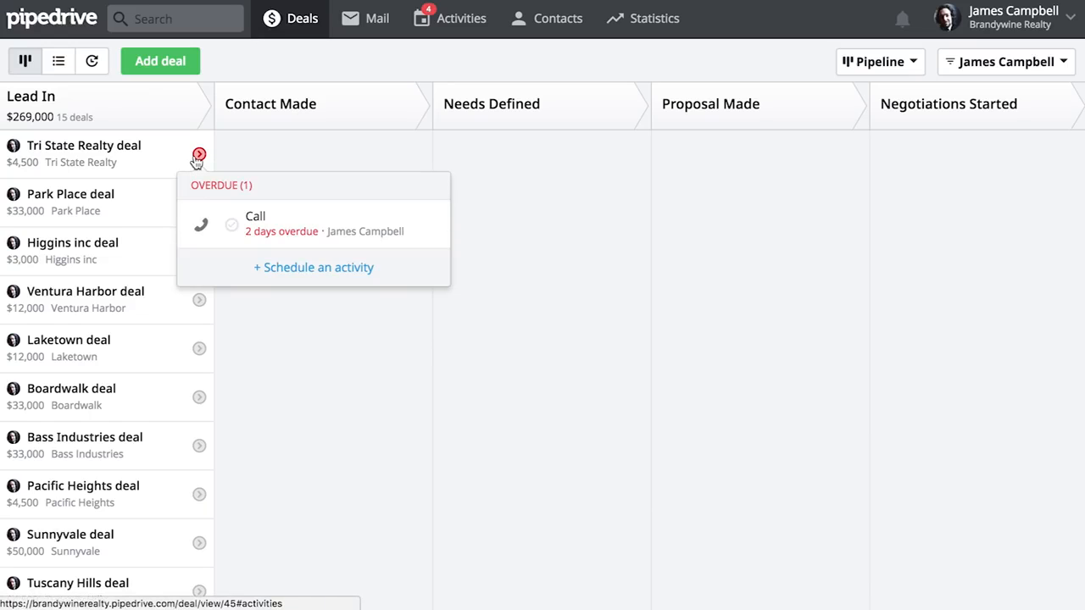
pyautogui.click(230, 222)
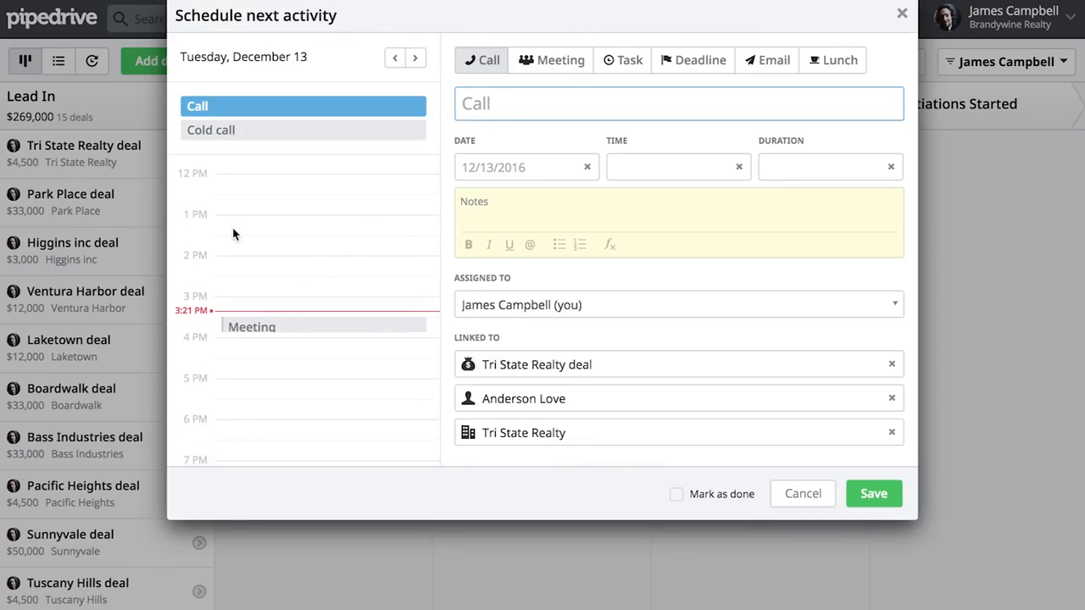
pyautogui.click(540, 169)
pyautogui.click(595, 336)
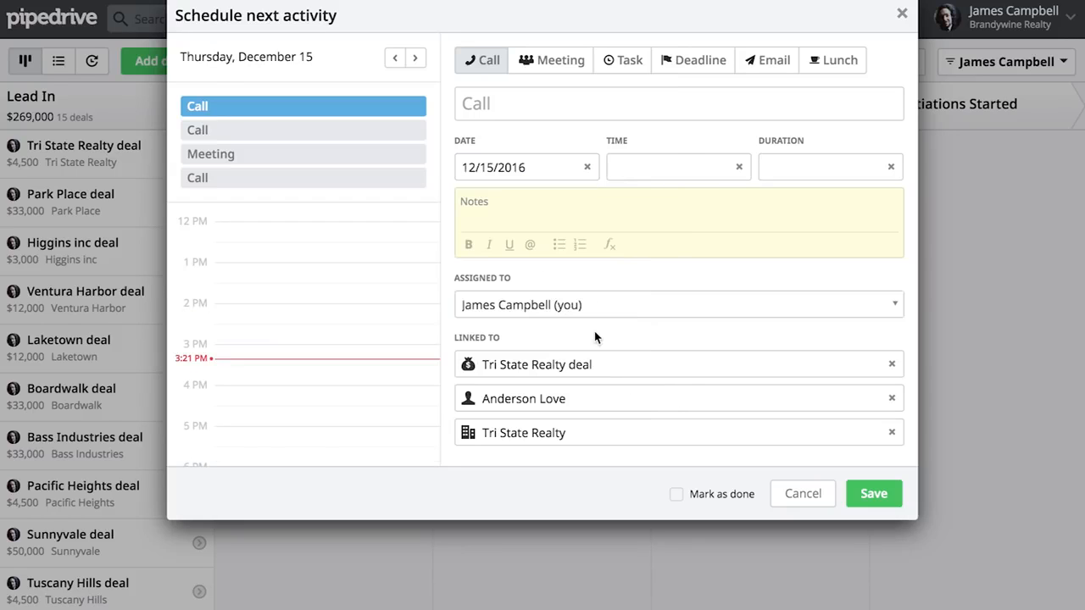
pyautogui.click(888, 502)
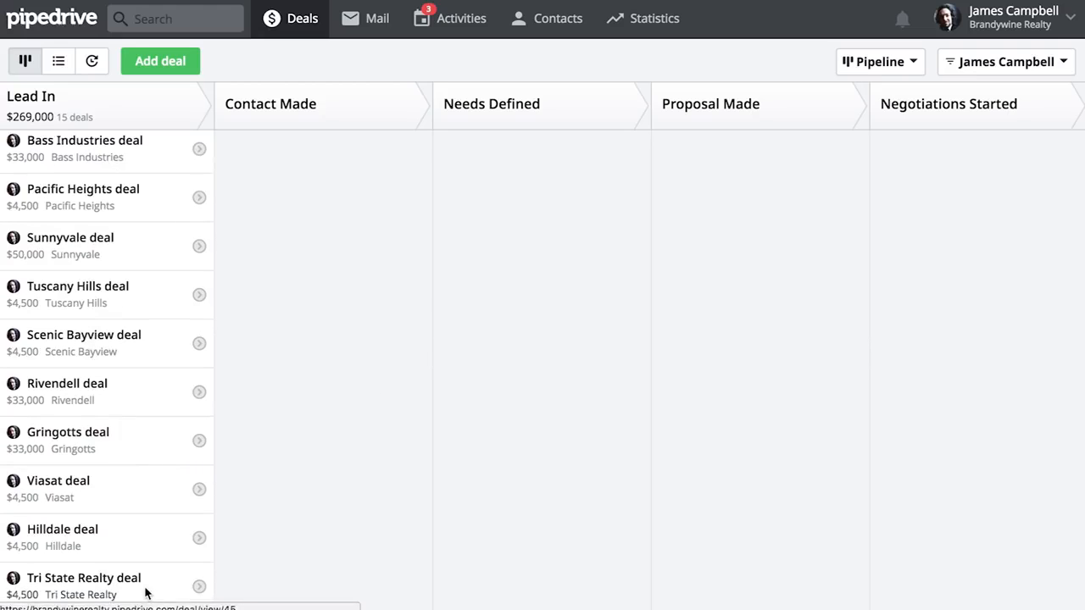
# Open the Tri State Realty deal, mark its planned call as done and schedule the next call for December 16, 2016
pyautogui.click(145, 591)
pyautogui.scroll(-5, 347, 321)
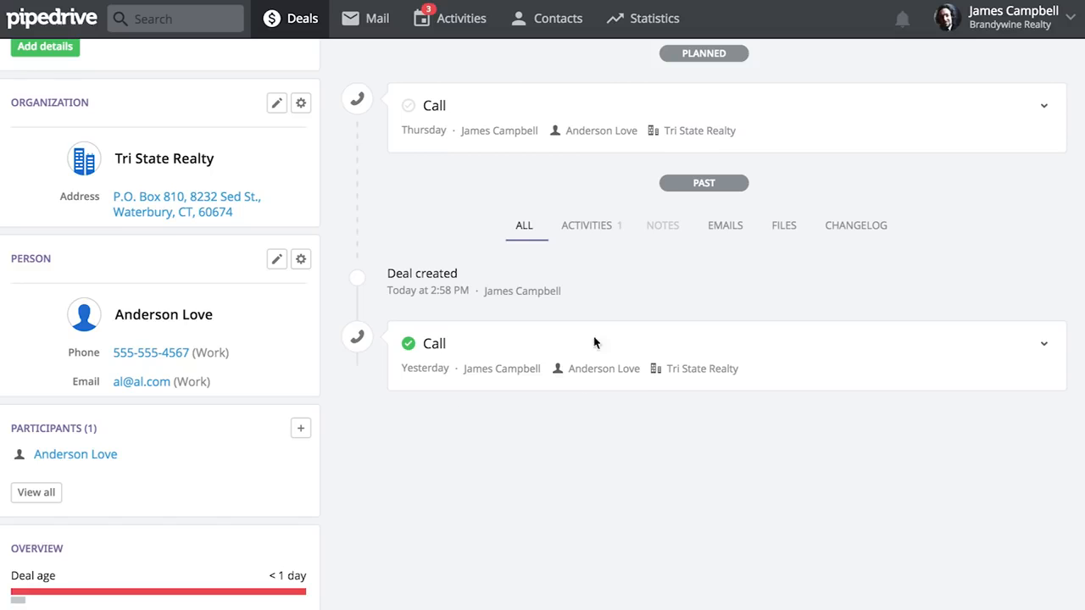
pyautogui.scroll(5, 596, 309)
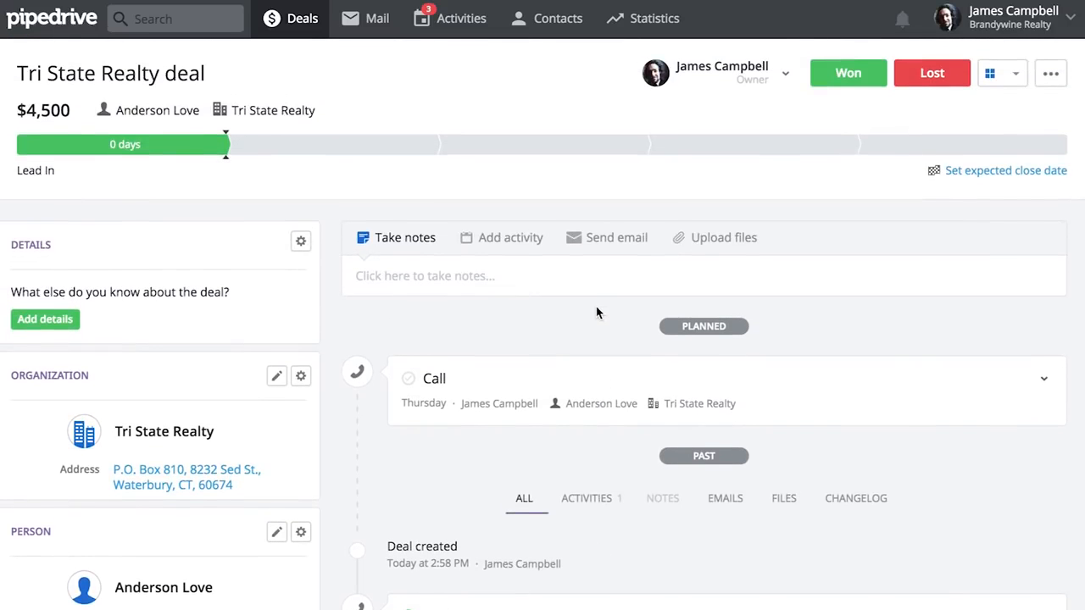
pyautogui.click(409, 380)
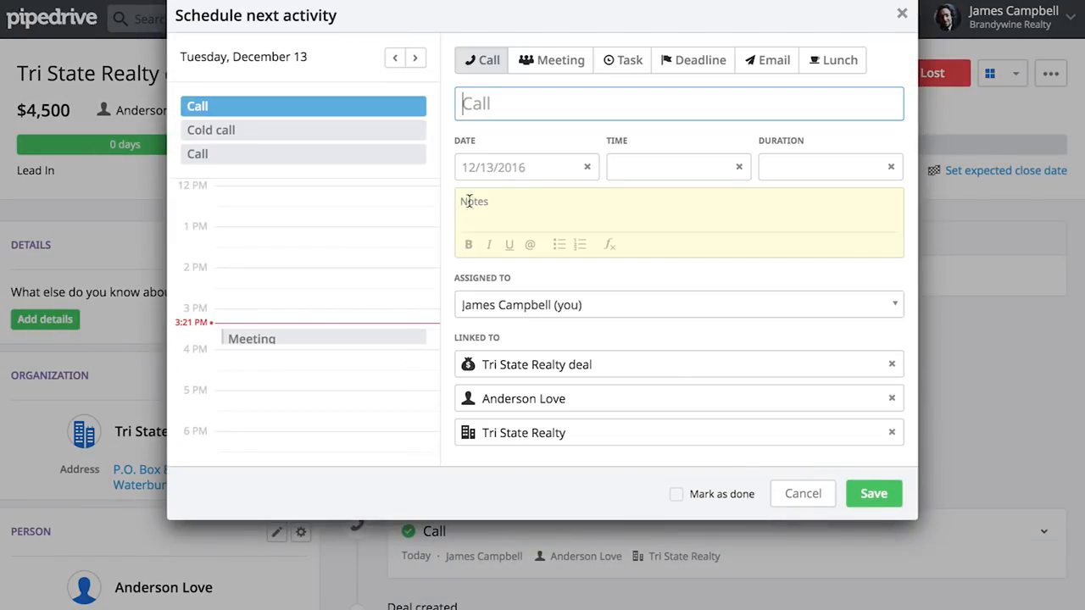
pyautogui.click(507, 172)
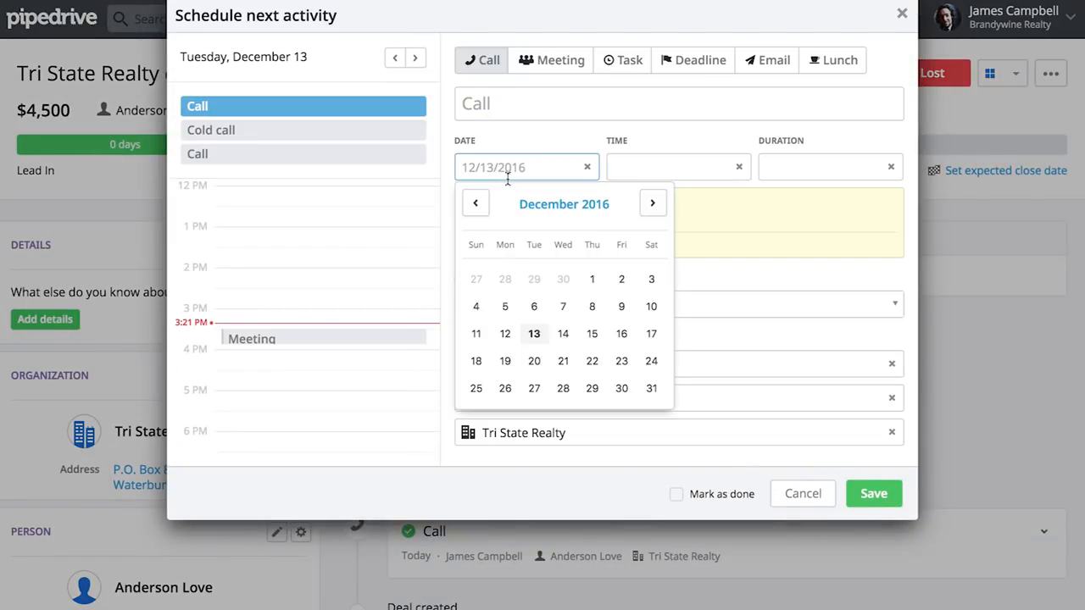
pyautogui.click(620, 337)
pyautogui.click(873, 496)
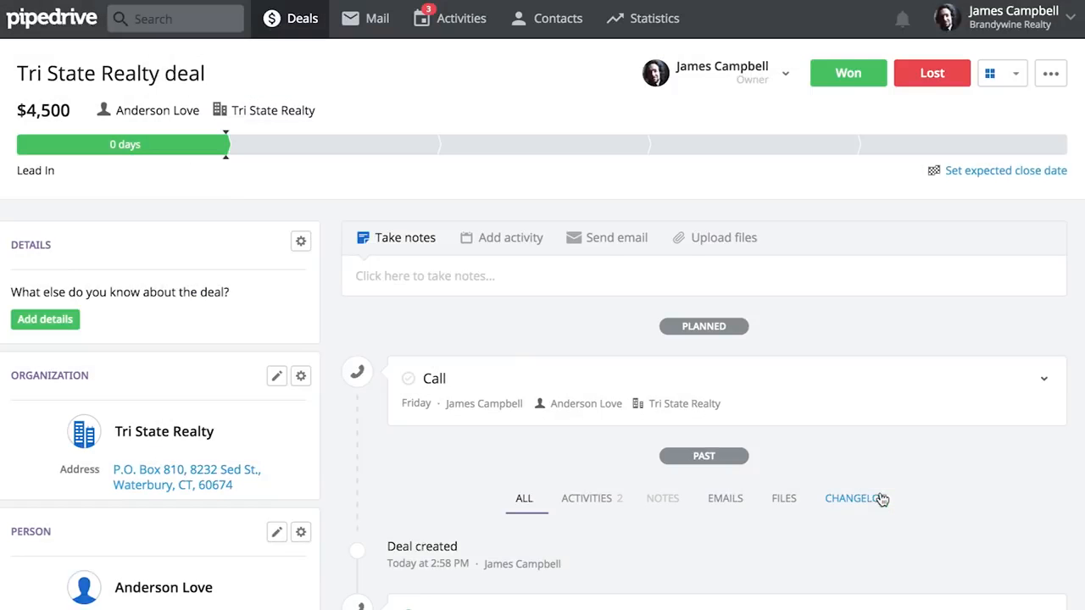
# Advance the Tri State Realty deal to the Contact Made stage and return to the deals pipeline
pyautogui.scroll(-5, 770, 316)
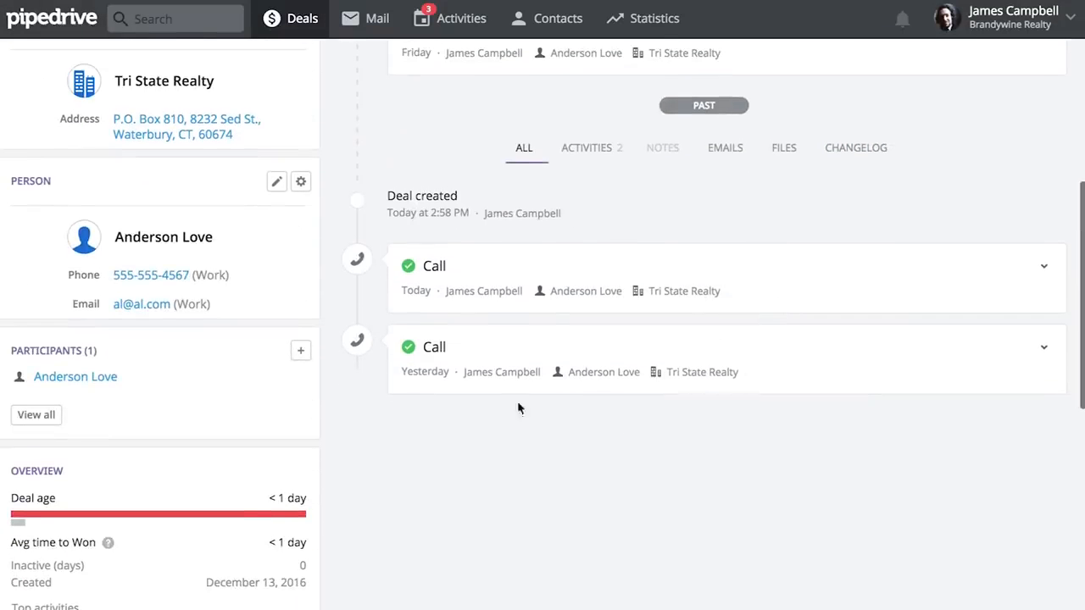
pyautogui.scroll(4, 561, 322)
pyautogui.scroll(1, 559, 325)
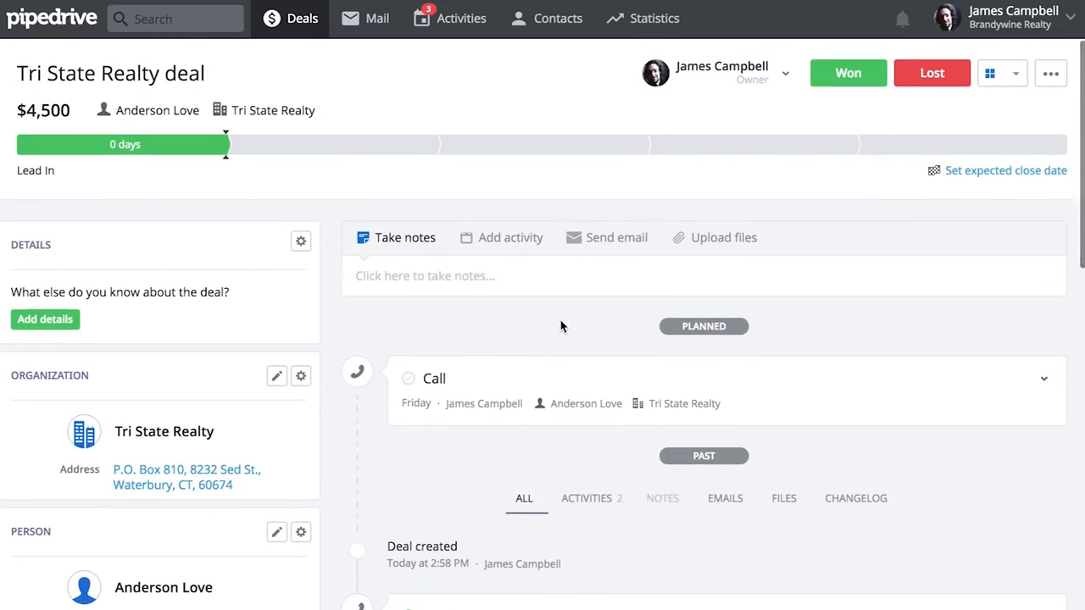
pyautogui.click(310, 153)
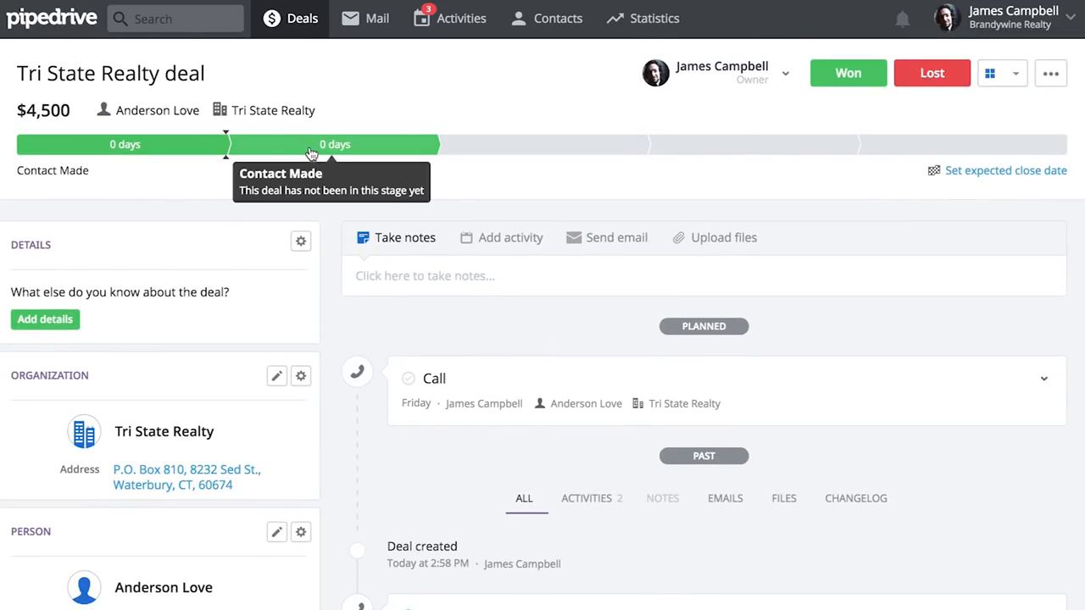
pyautogui.click(286, 18)
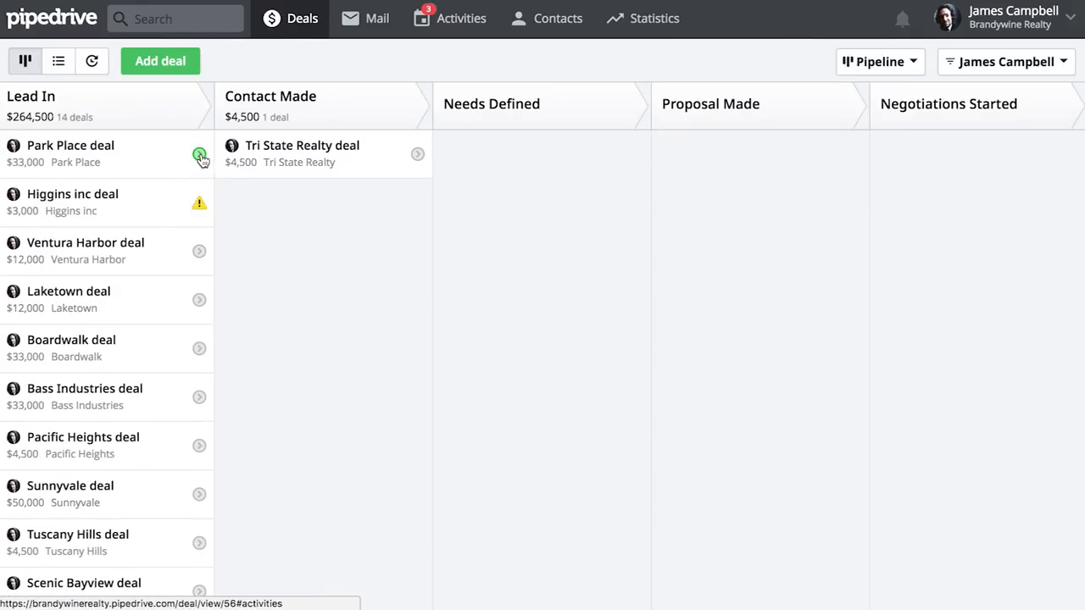
# Mark the Park Place deal's call as done and schedule its next call for December 15, 2016
pyautogui.click(200, 156)
pyautogui.click(230, 227)
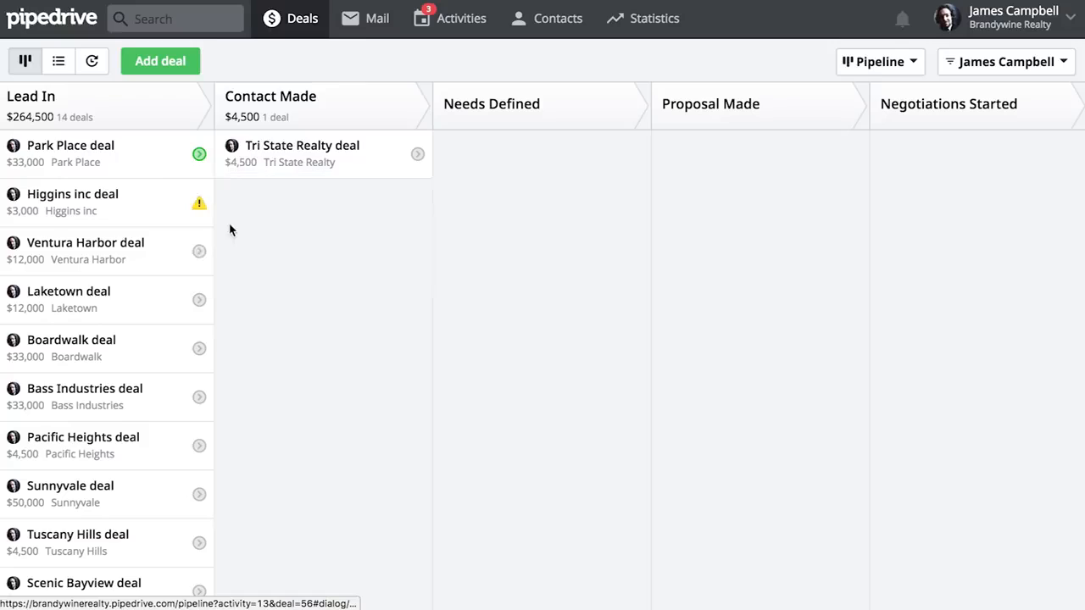
pyautogui.click(473, 163)
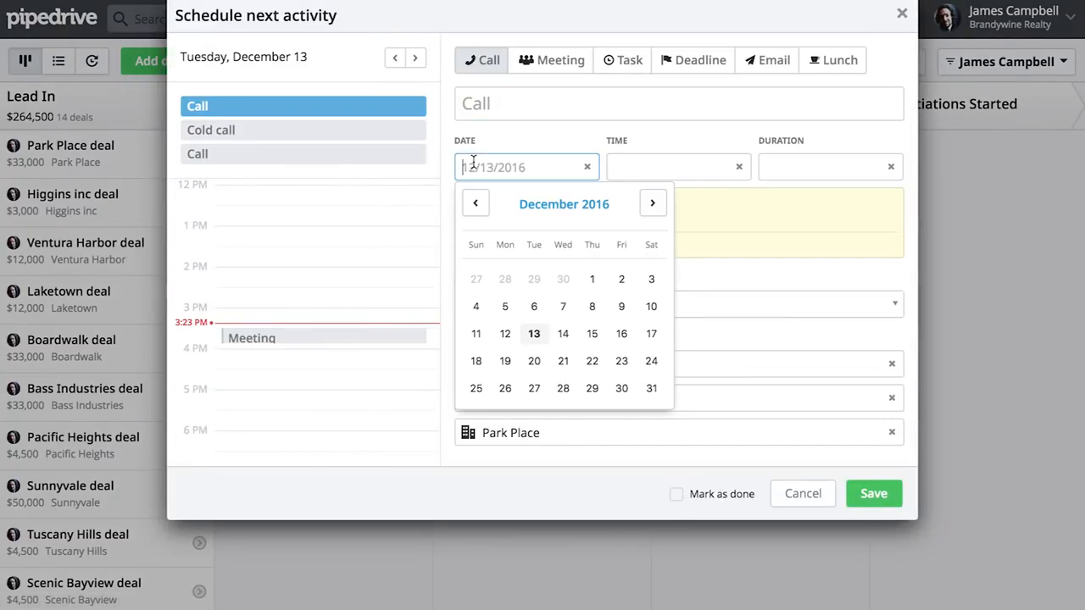
pyautogui.click(595, 336)
pyautogui.click(857, 491)
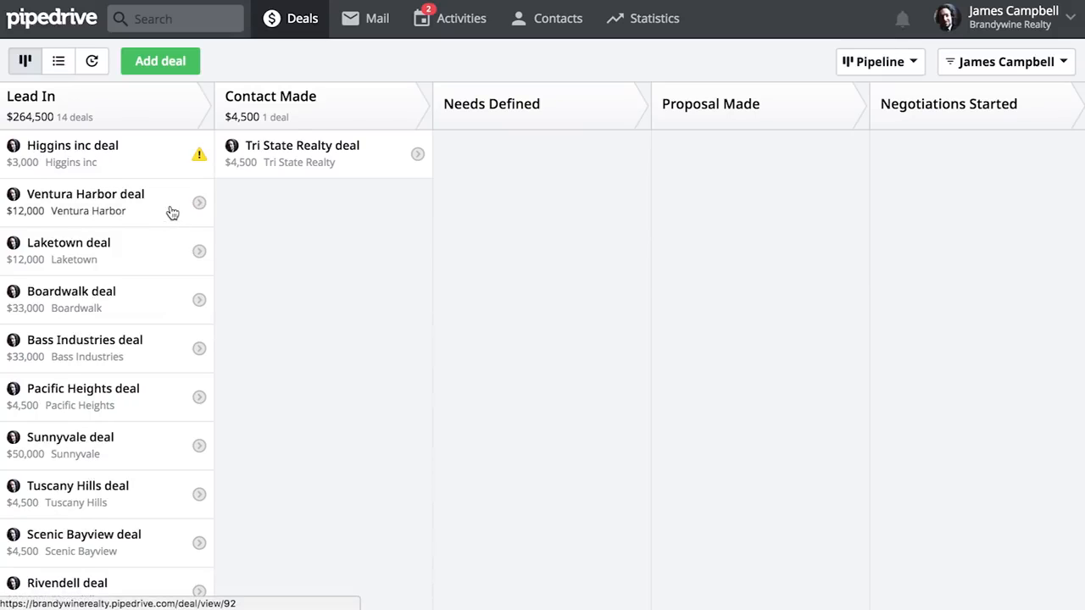
# Advance the Higgins inc deal through Contact Made and Needs Defined to Negotiations Started, and mark it as won
pyautogui.moveTo(159, 168); pyautogui.dragTo(347, 235)
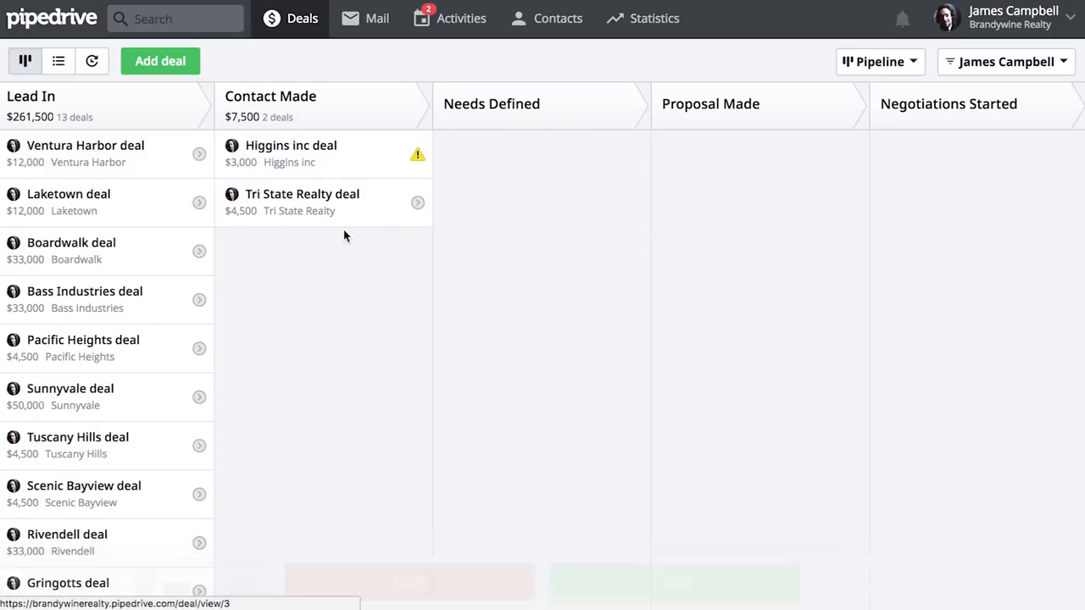
pyautogui.moveTo(279, 157); pyautogui.dragTo(512, 181)
pyautogui.moveTo(462, 156); pyautogui.dragTo(903, 161)
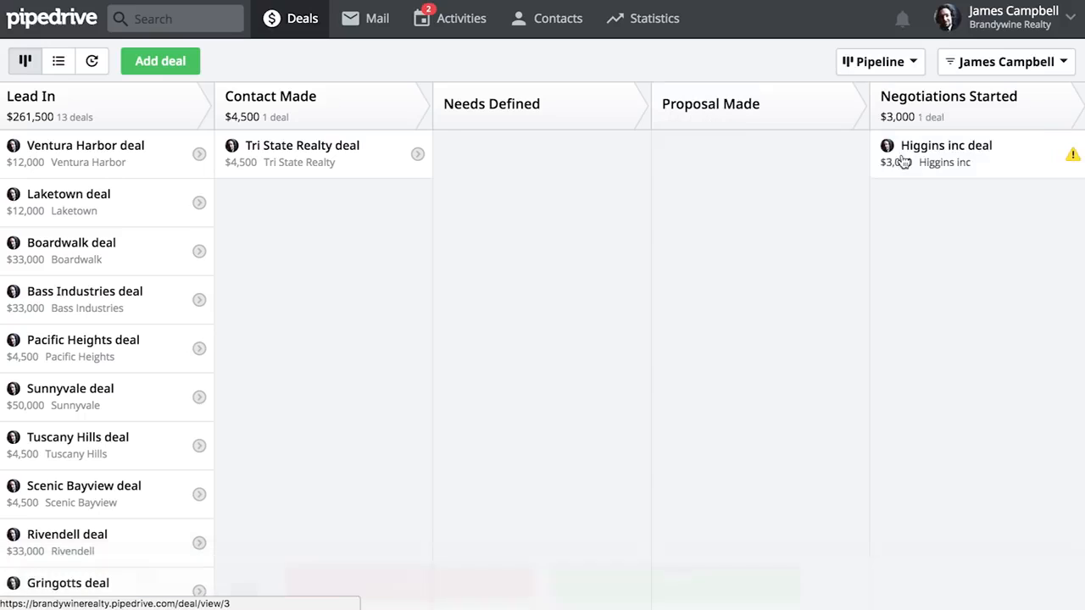
pyautogui.moveTo(997, 150); pyautogui.dragTo(654, 587)
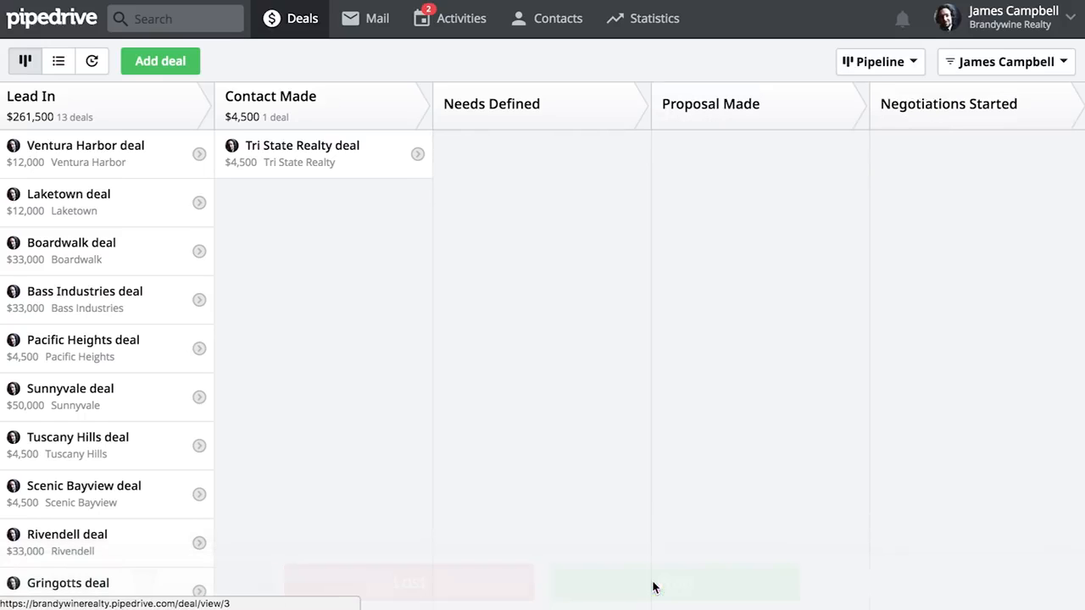